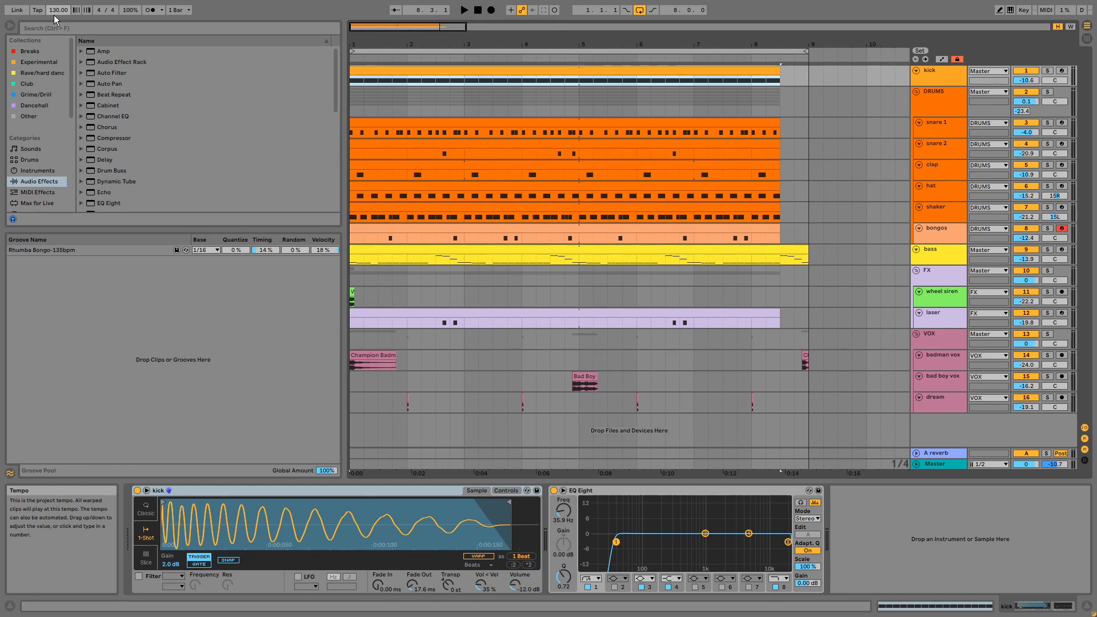
# Step: Solo the kick track and play its clip from the start of the arrangement
pyautogui.click(1046, 70)
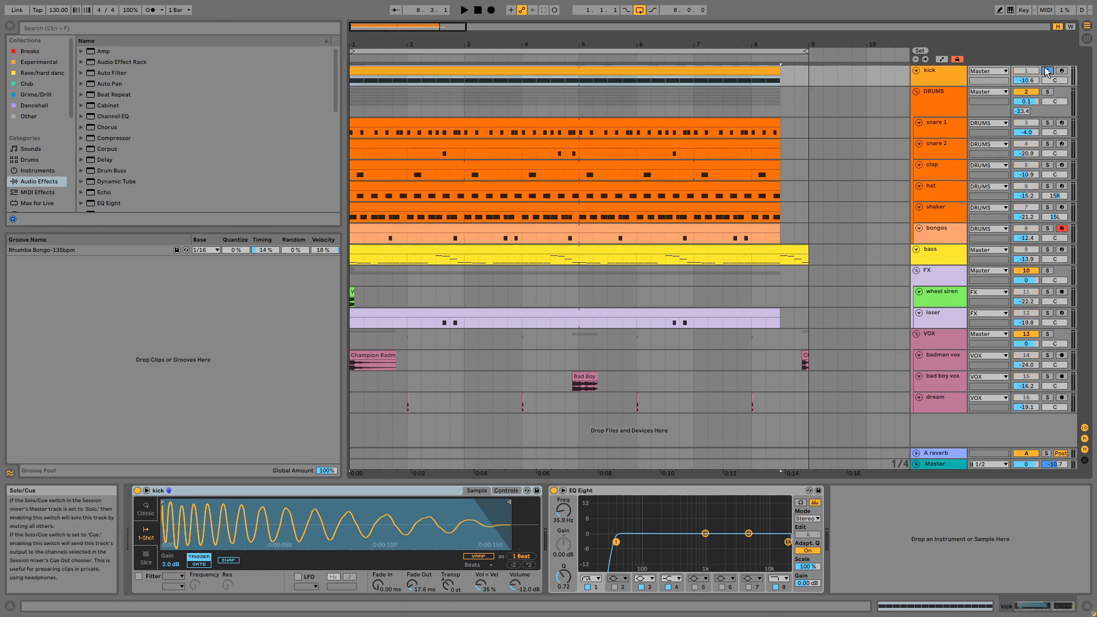
pyautogui.click(770, 71)
pyautogui.press('space')
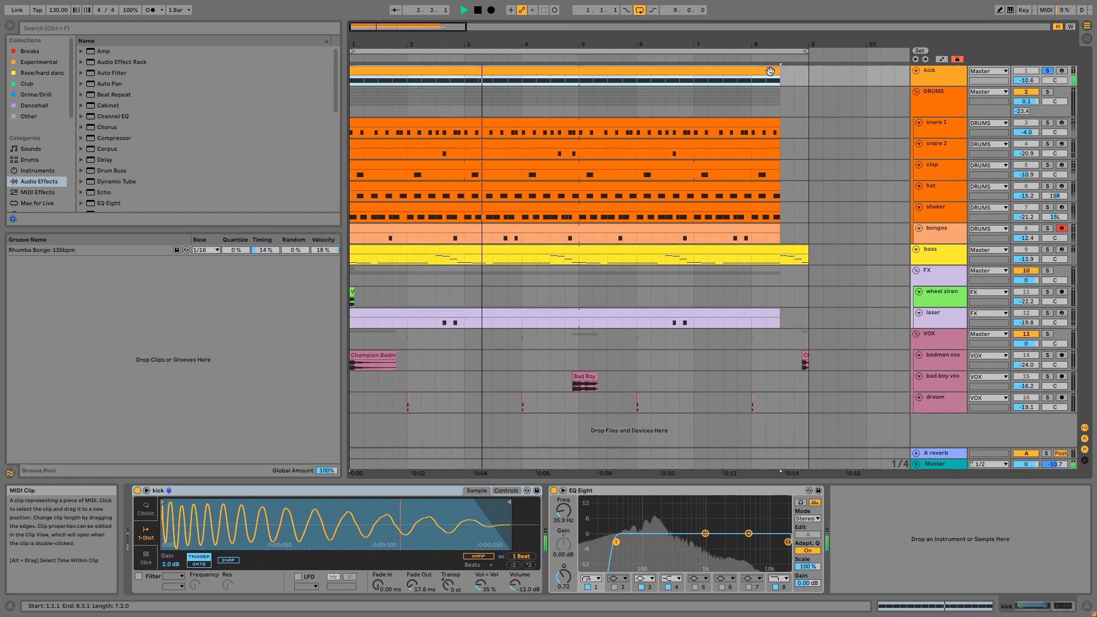
pyautogui.press('space')
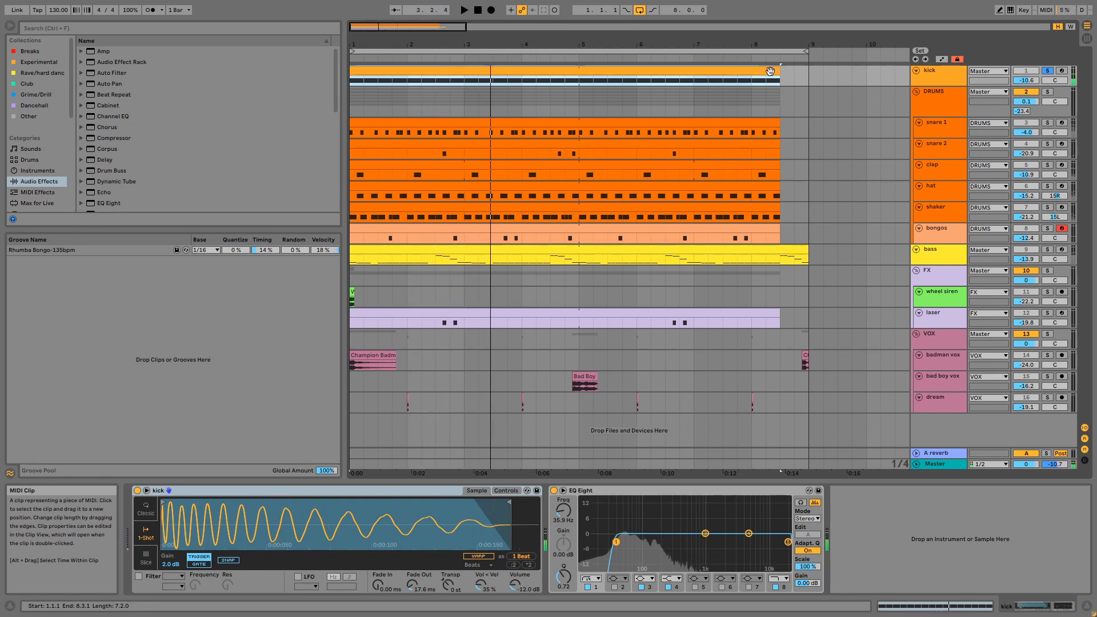
# Step: Solo the DRUMS group and play all the drum tracks together from the start
pyautogui.click(1046, 92)
pyautogui.click(685, 124)
pyautogui.press('space')
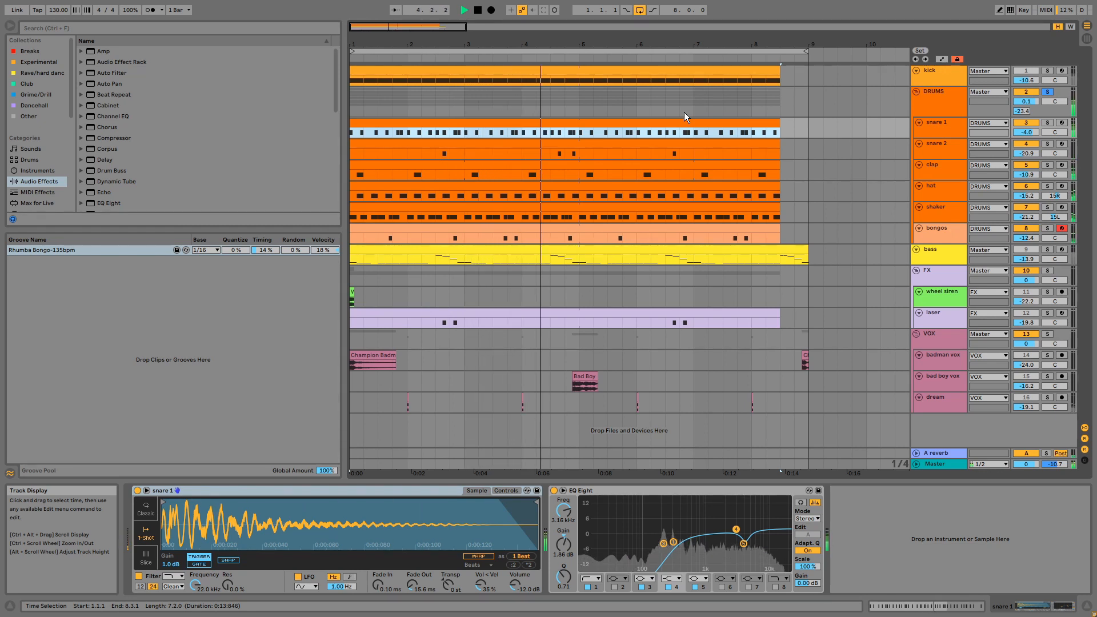
pyautogui.press('space')
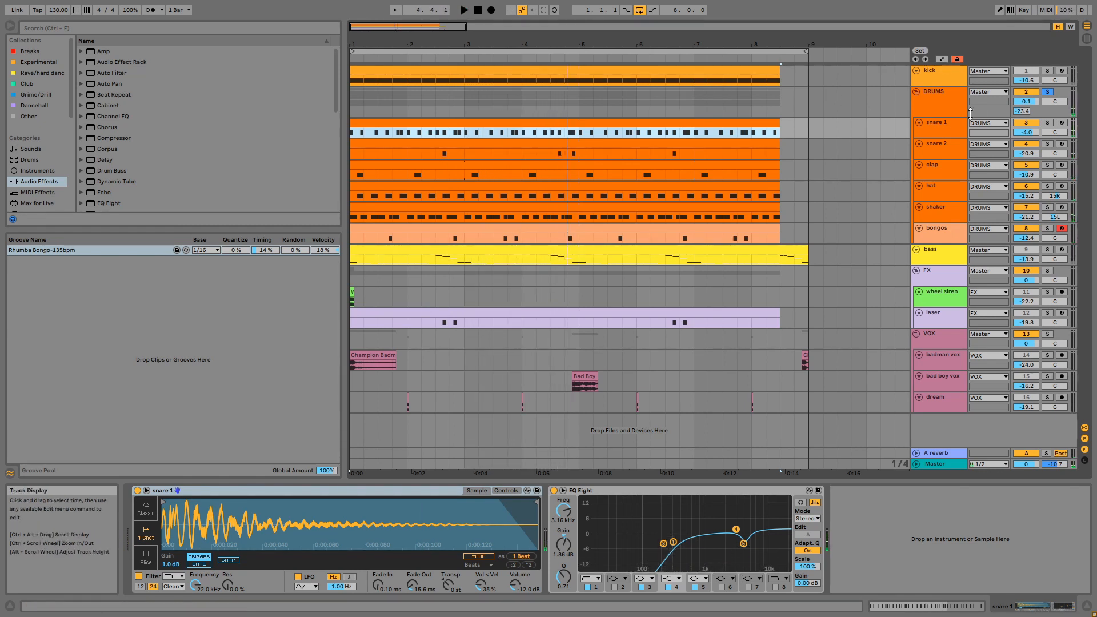
# Step: Solo and play the snare 1 track, and compare its device chain with the clap track's
pyautogui.click(1046, 122)
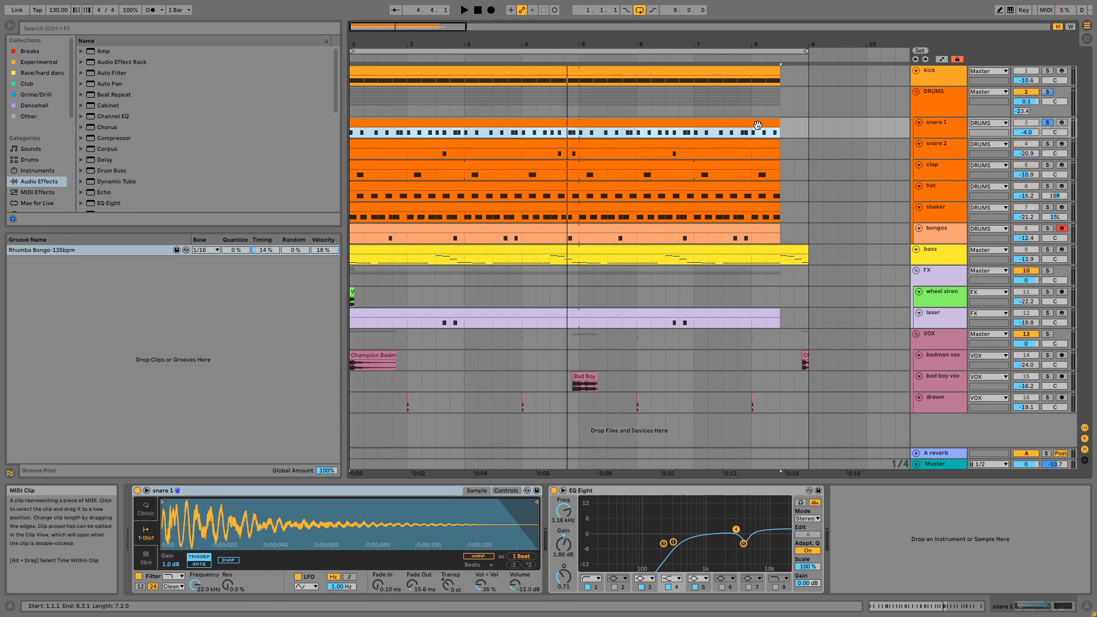
pyautogui.press('space')
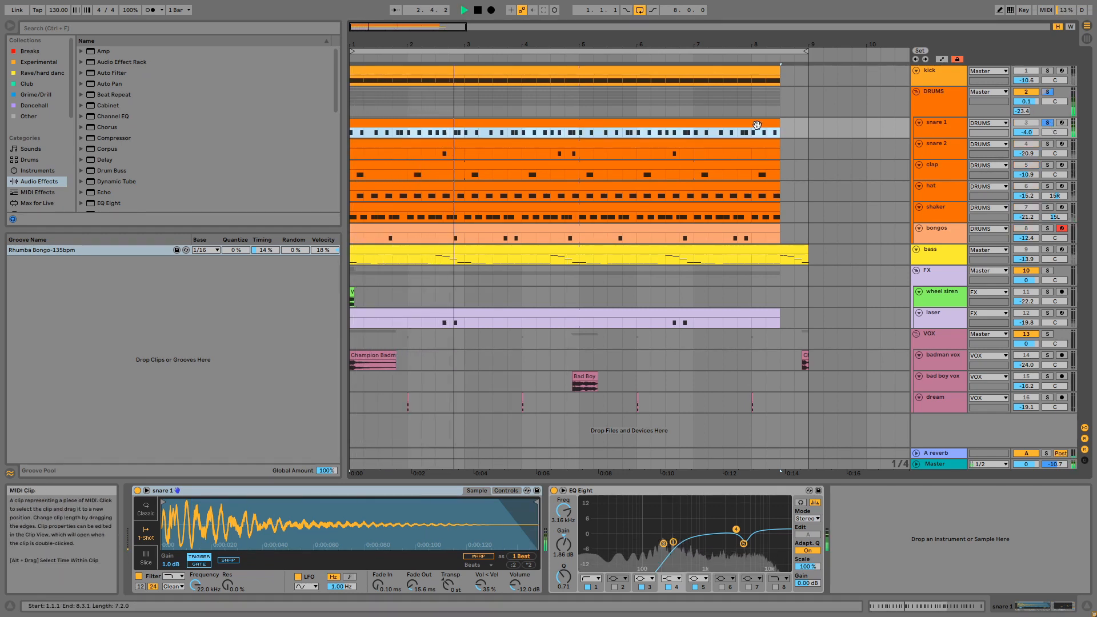
pyautogui.press('space')
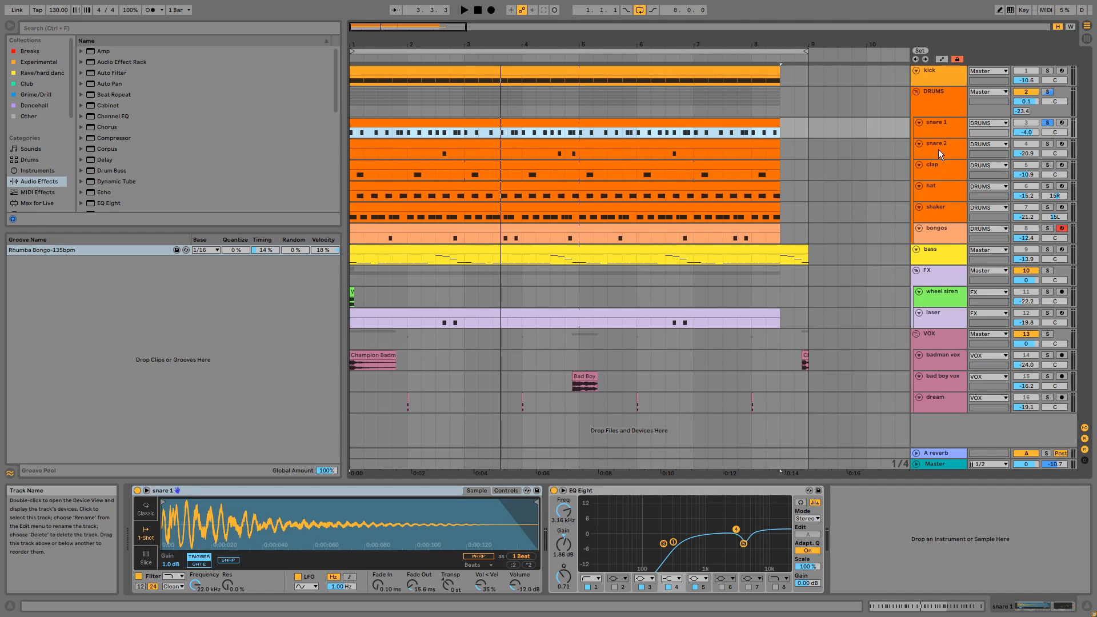
pyautogui.click(941, 166)
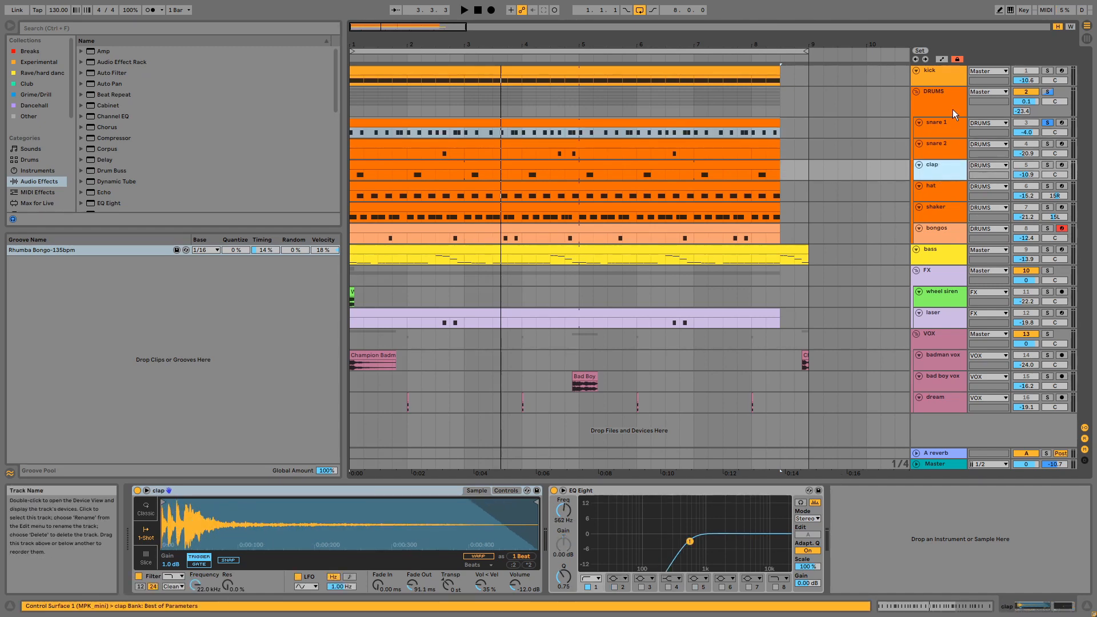
pyautogui.click(947, 126)
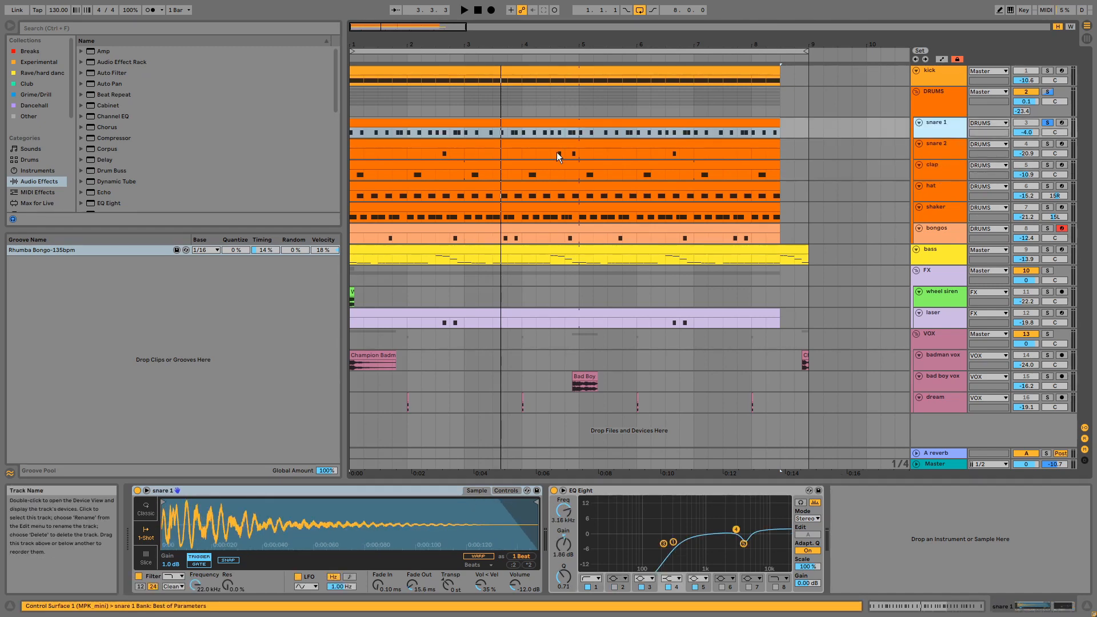
# Step: Open the snare 1 clip's MIDI notes and play the pattern both soloed and within the full mix
pyautogui.doubleClick(559, 122)
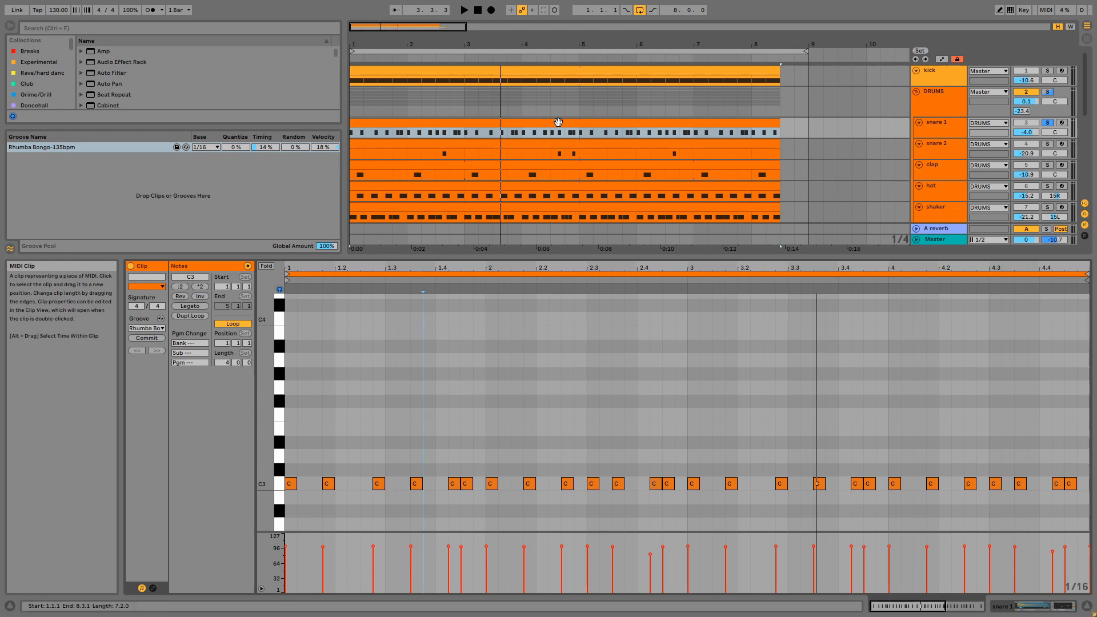
pyautogui.press('space')
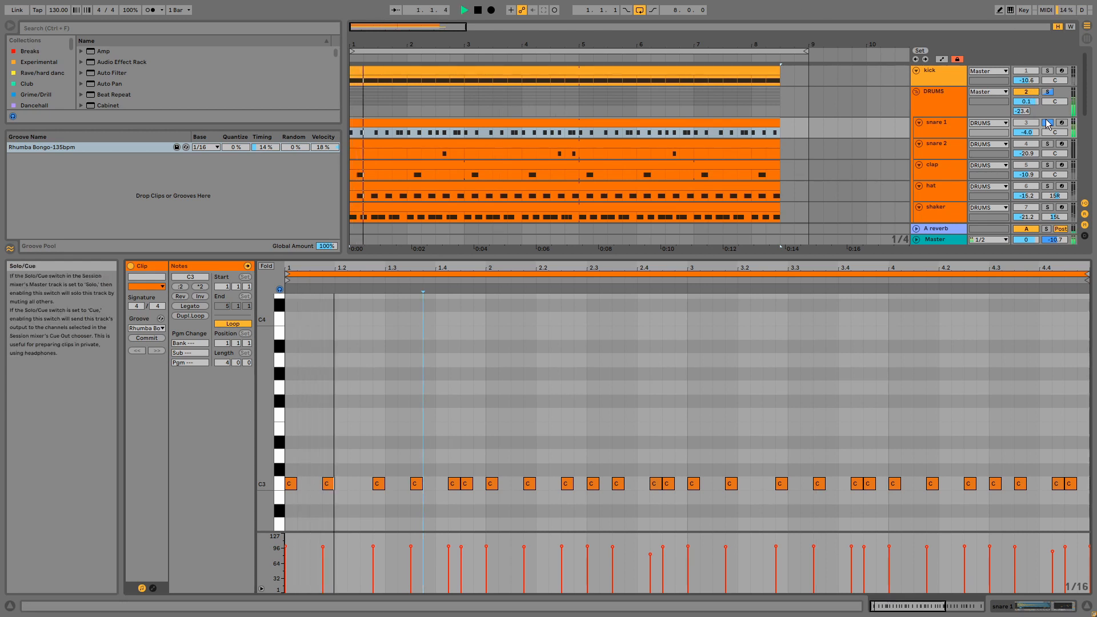
pyautogui.click(1048, 124)
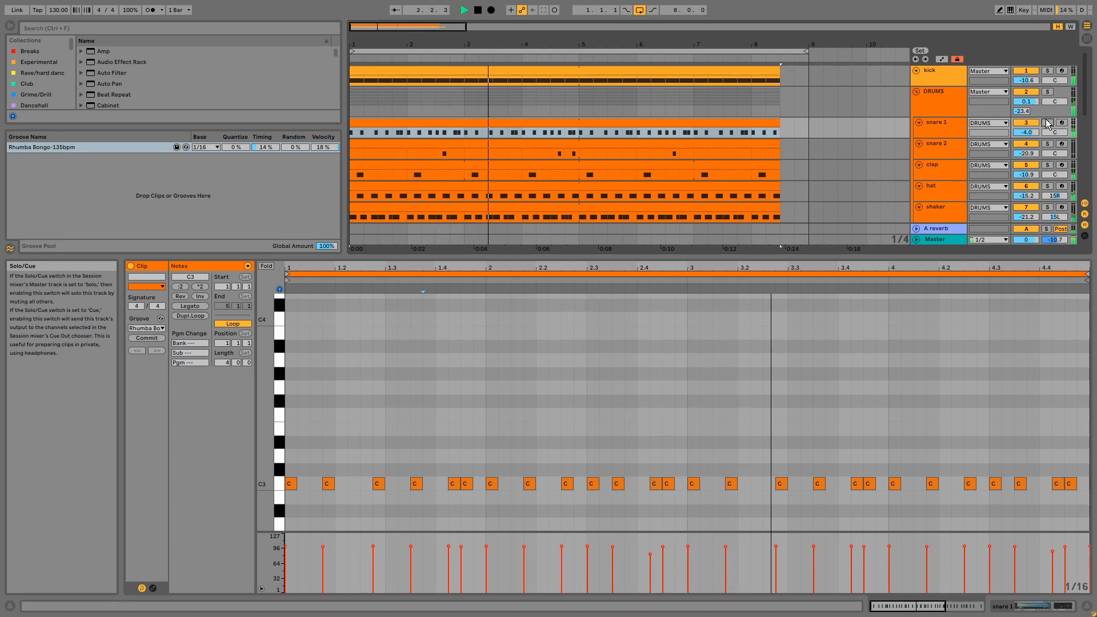
pyautogui.click(1048, 124)
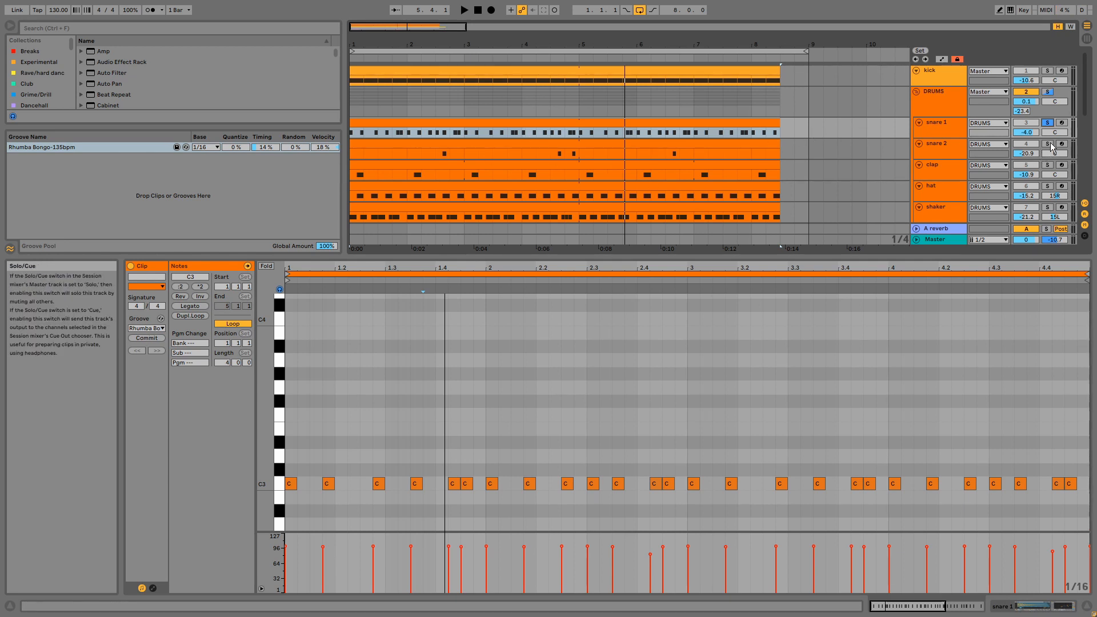
# Step: Solo the snare 2 track, play its clip, and show its sampler and EQ Eight devices
pyautogui.click(423, 153)
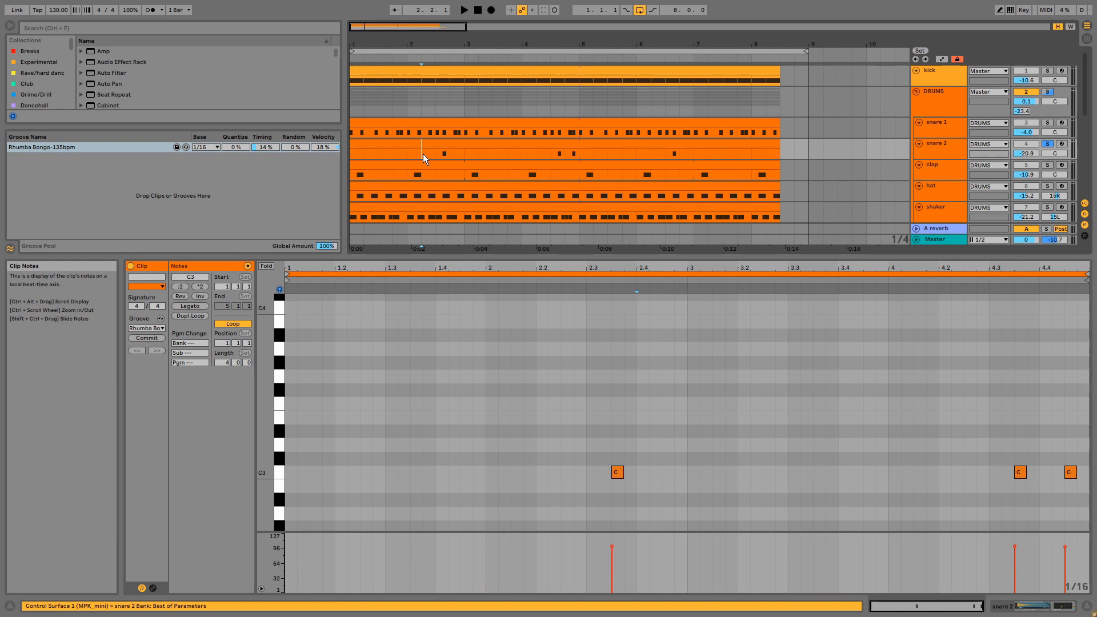
pyautogui.press('space')
pyautogui.click(941, 150)
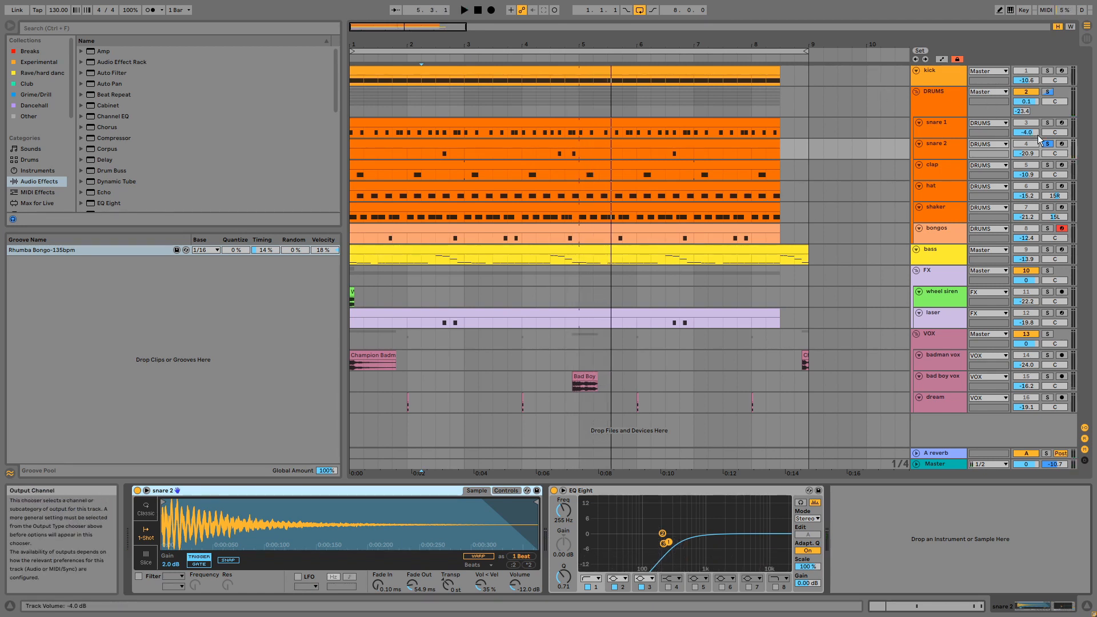
pyautogui.click(506, 147)
pyautogui.press('space')
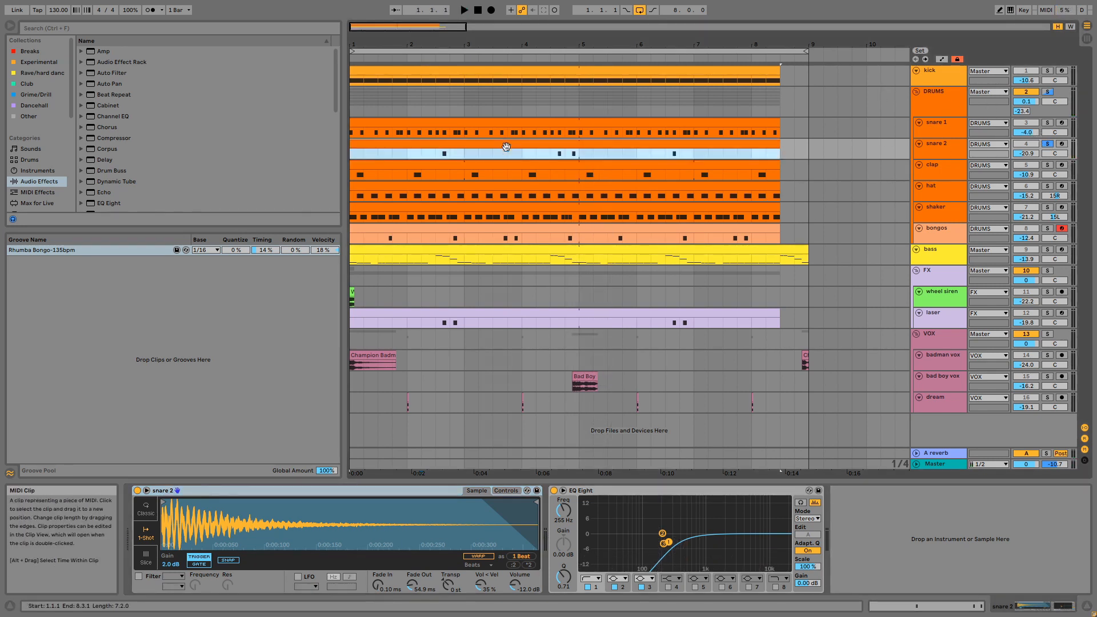
# Step: Unsolo snare 2, play it in the full mix with its MIDI notes open, and compare its bar 6 hit with snare 1
pyautogui.click(1047, 143)
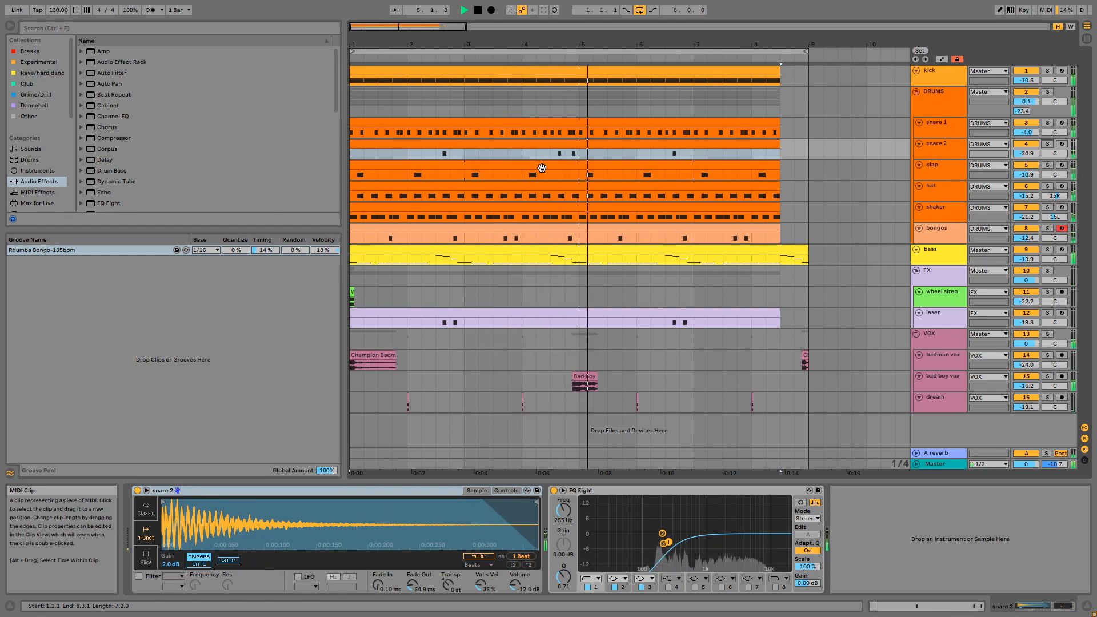
pyautogui.doubleClick(564, 152)
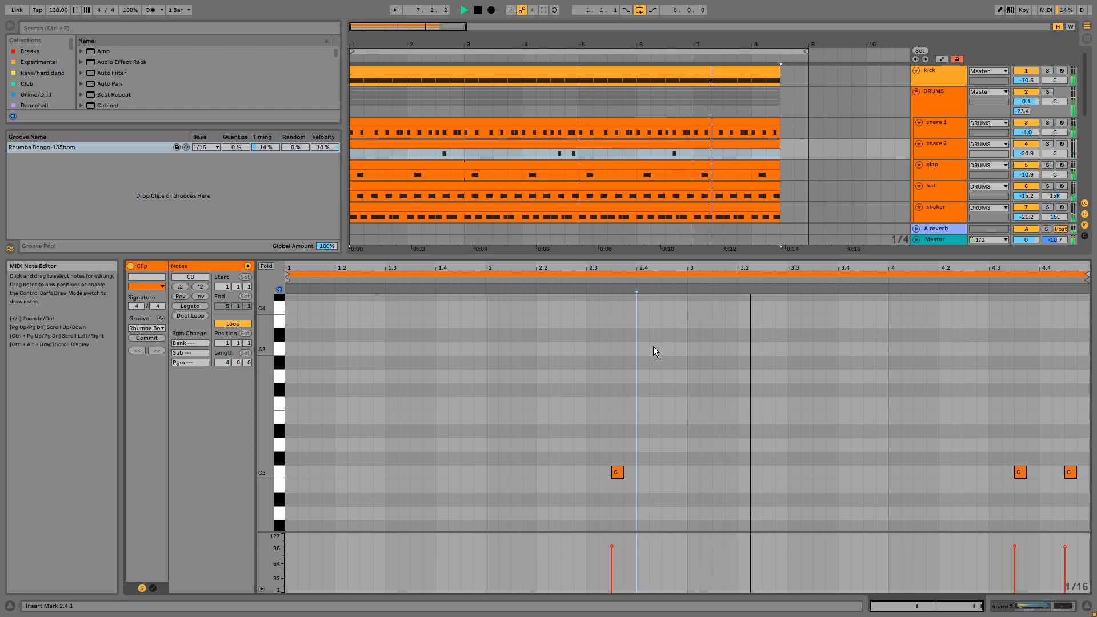
pyautogui.press('space')
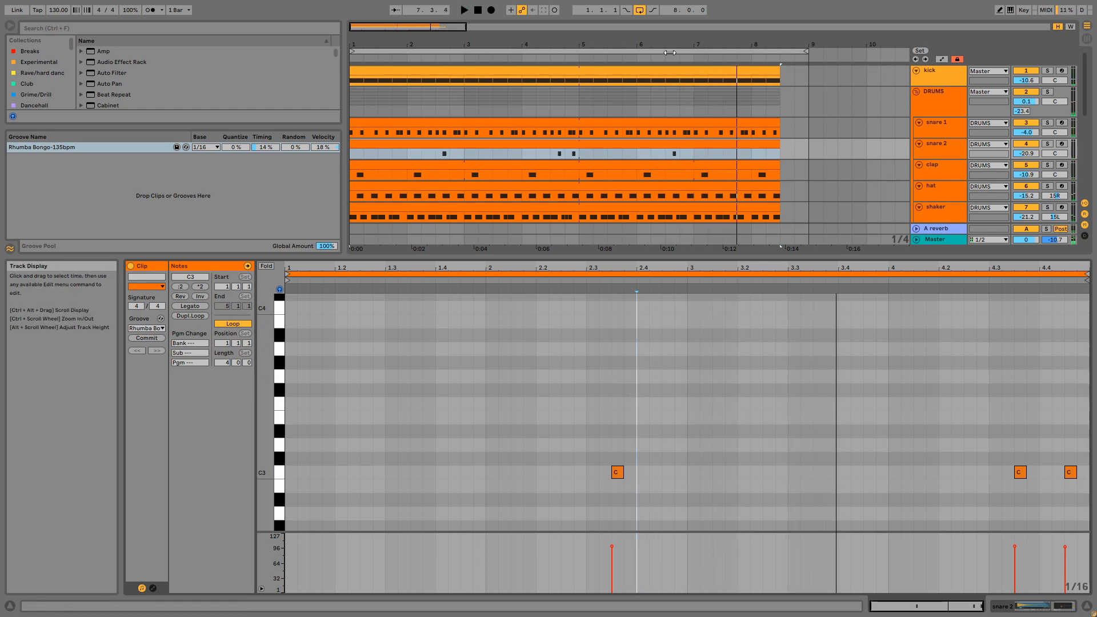
pyautogui.moveTo(672, 44); pyautogui.dragTo(690, 148)
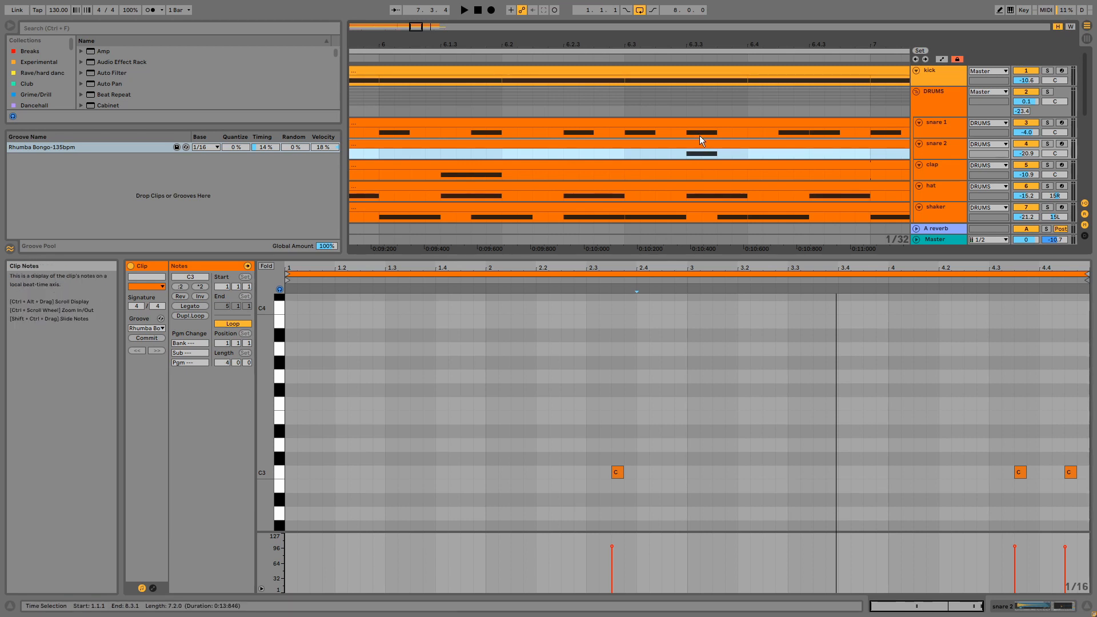
pyautogui.hotkey('shift', 'Tab')
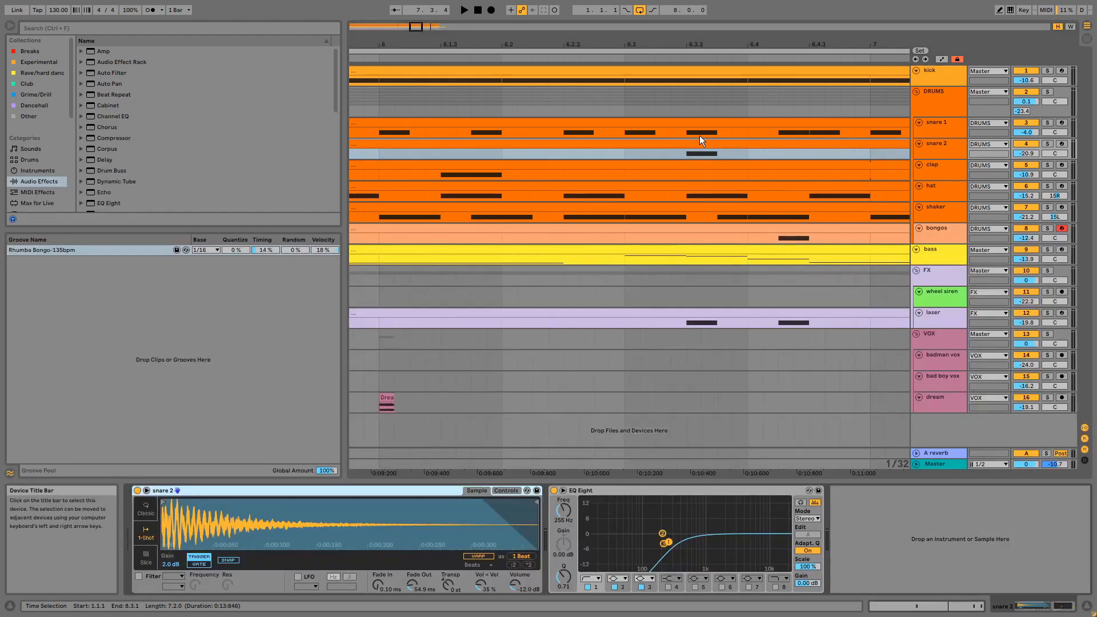
# Step: Solo the clap track, play its clip from the start, and show the whole loop in the arrangement
pyautogui.click(1048, 166)
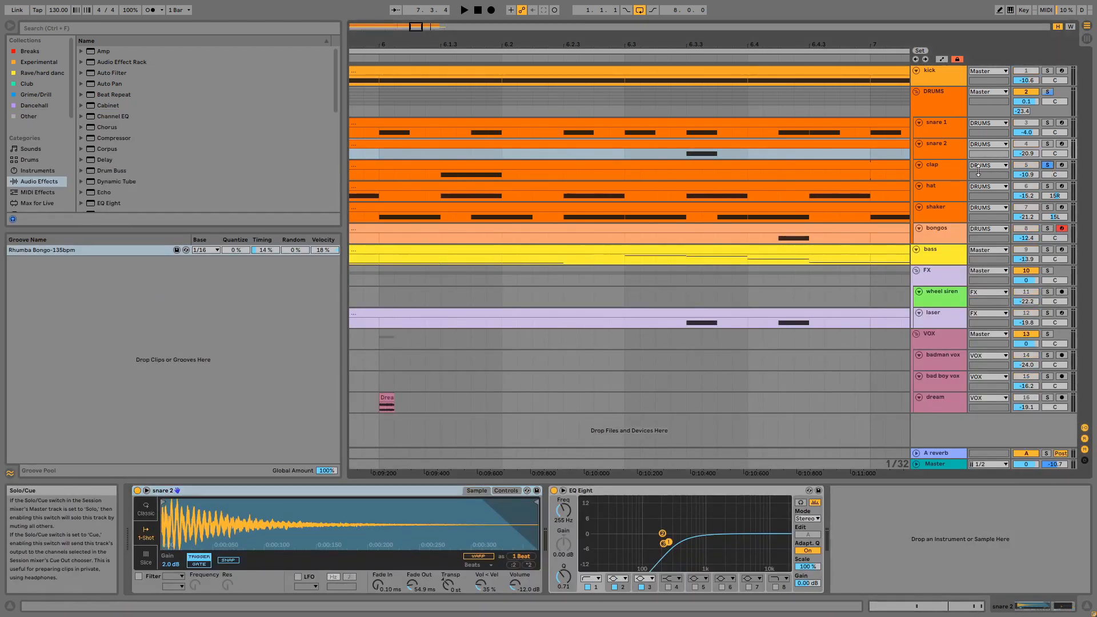
pyautogui.click(730, 172)
pyautogui.press('space')
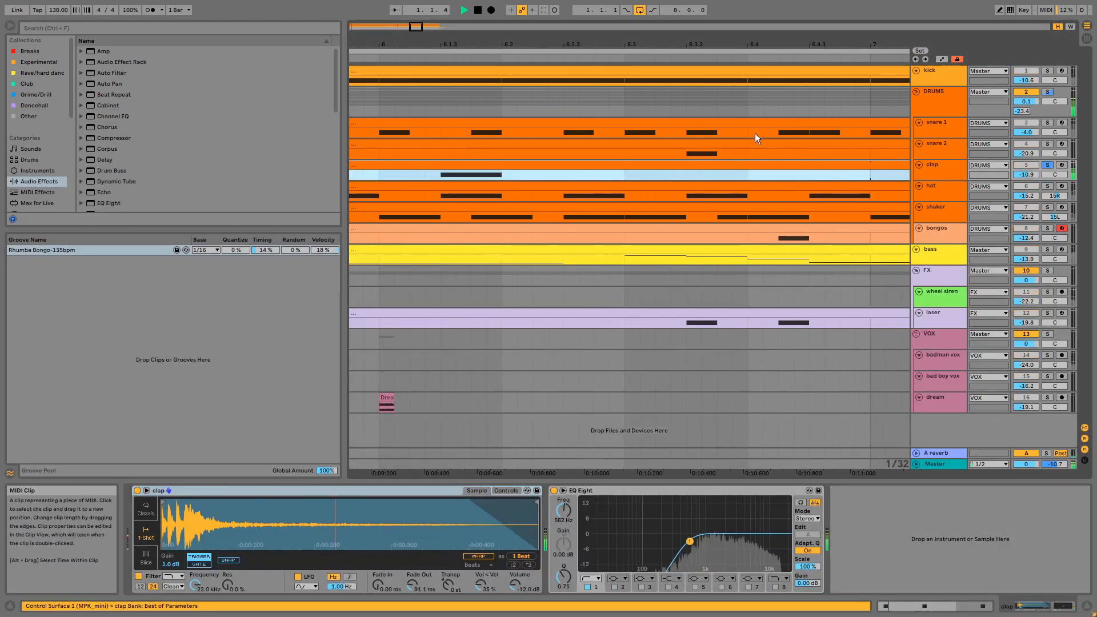
pyautogui.click(1070, 27)
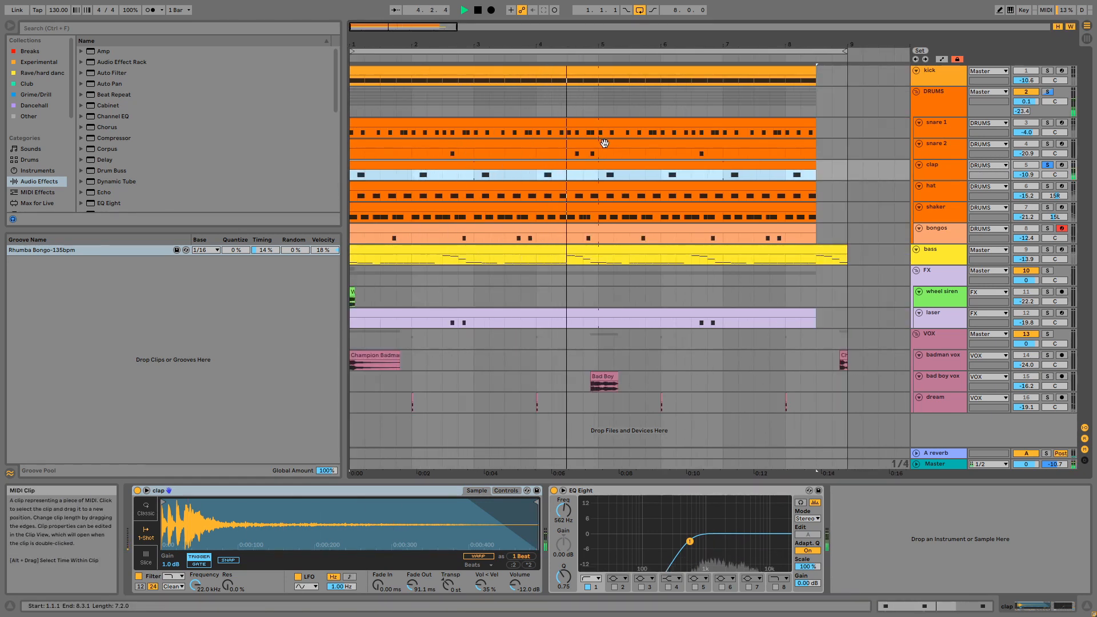
# Step: Open the clap clip's MIDI notes, unsolo the track to hear it in the full mix, and return to its devices
pyautogui.doubleClick(599, 168)
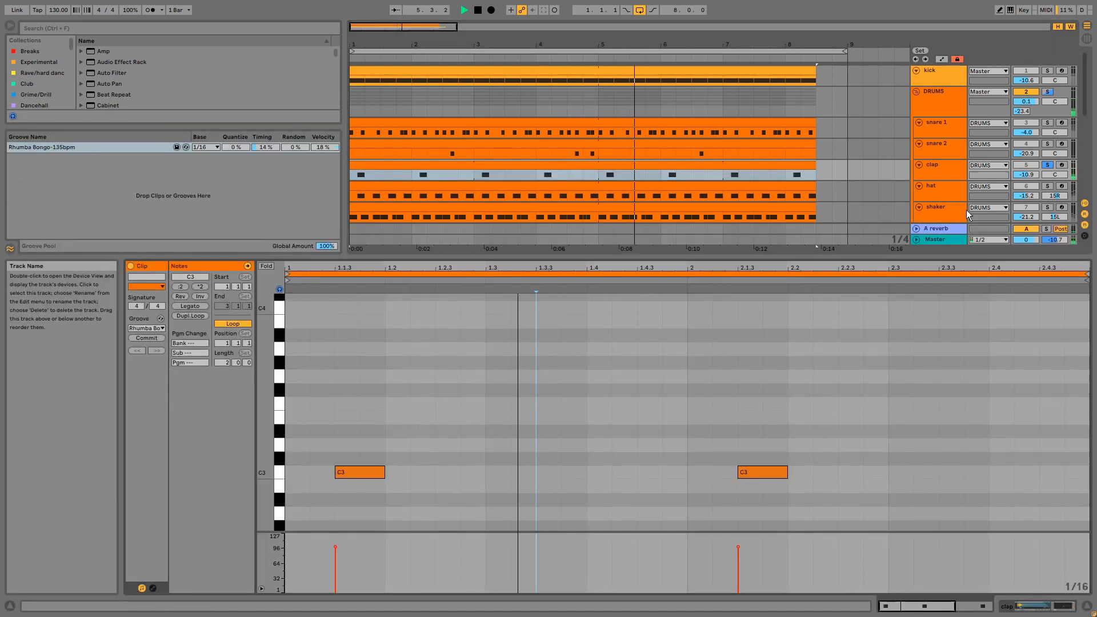
pyautogui.click(1047, 165)
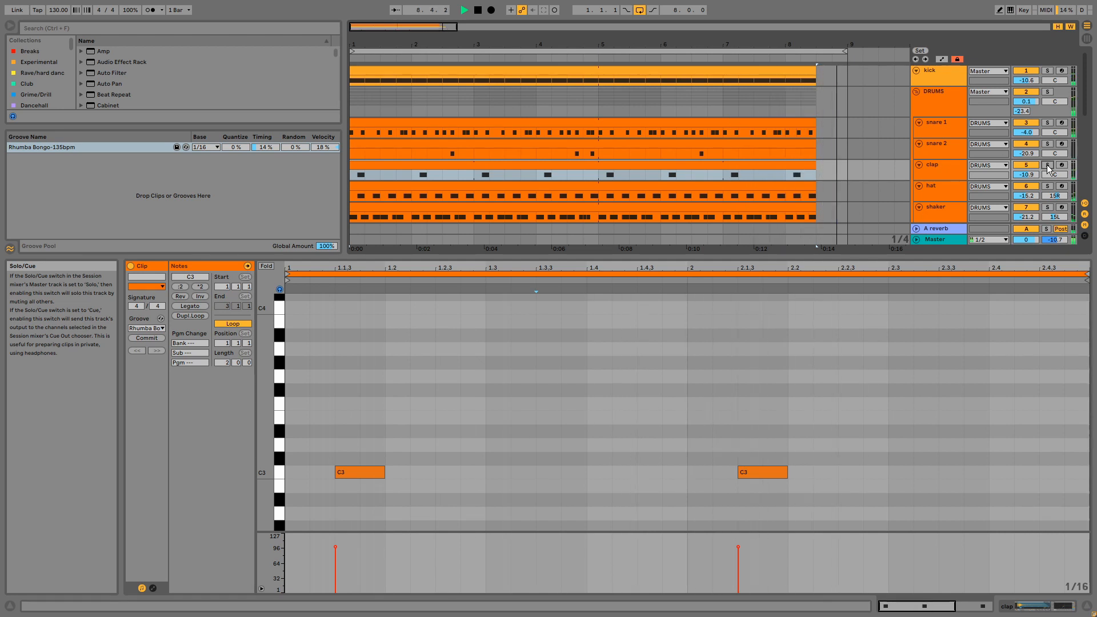
pyautogui.hotkey('shift', 'Tab')
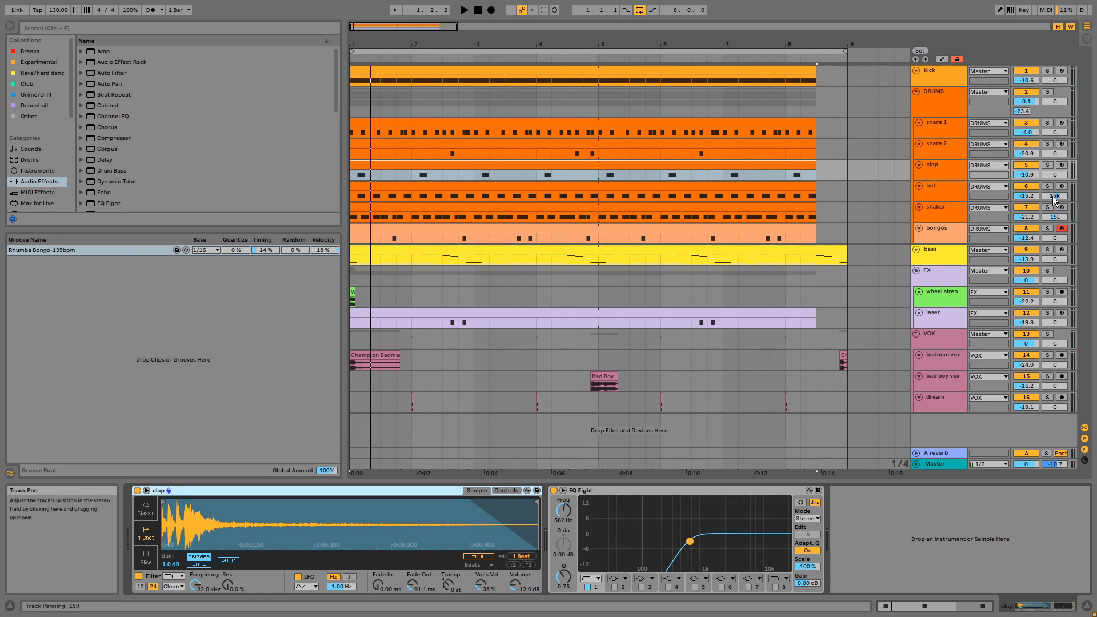
# Step: Solo the hat track and play its clip from the start
pyautogui.click(1047, 186)
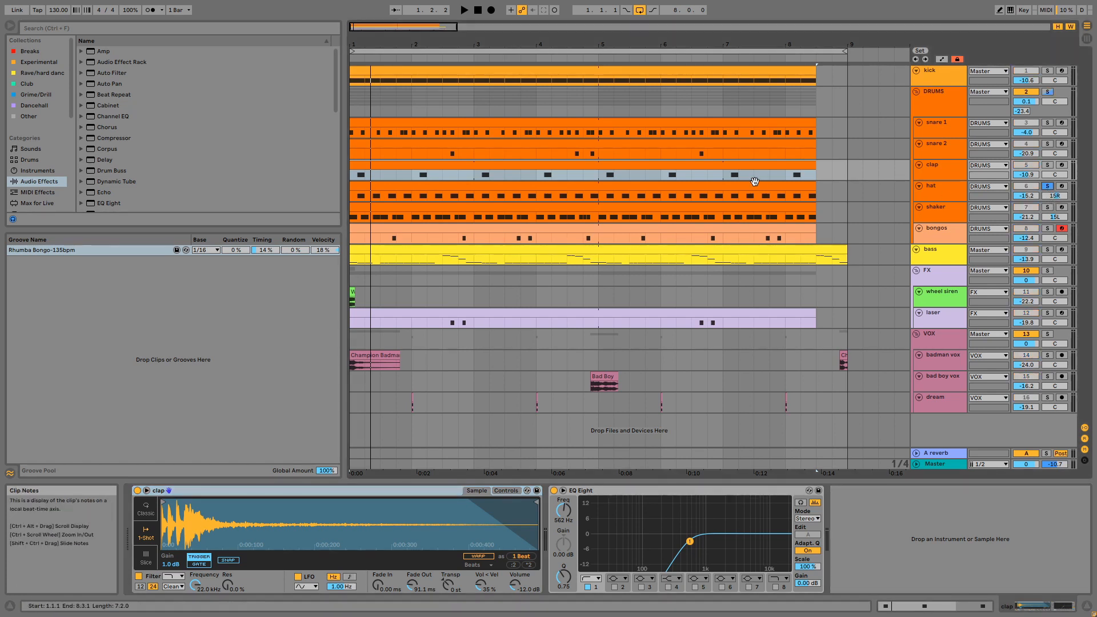
pyautogui.click(734, 189)
pyautogui.press('space')
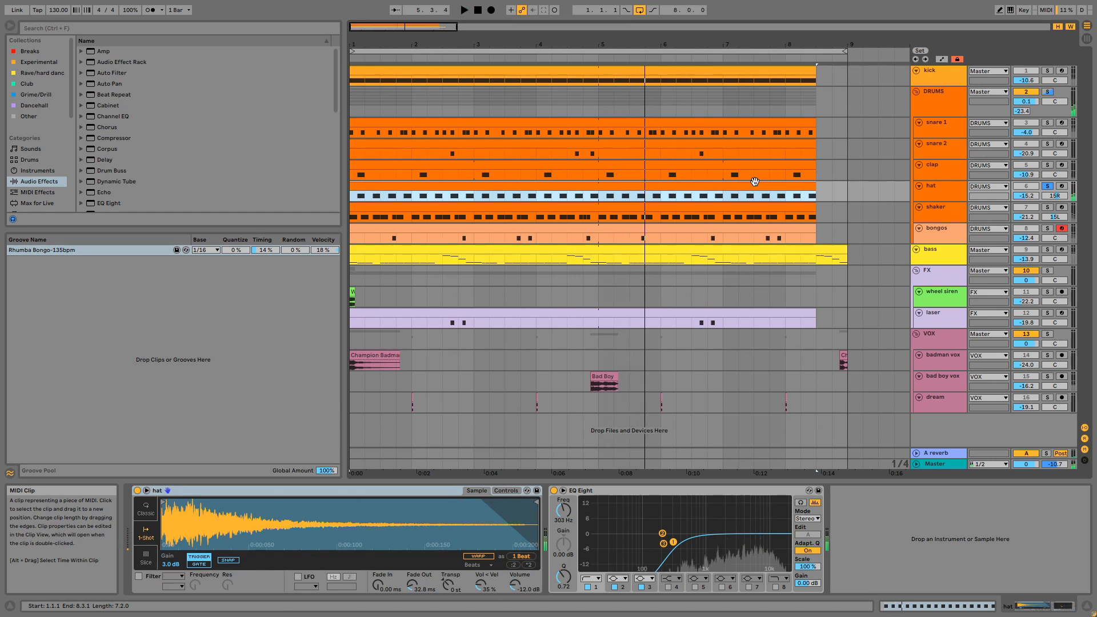
# Step: Solo the shaker track instead of the hat and play its clip from the start
pyautogui.click(1046, 207)
pyautogui.click(797, 213)
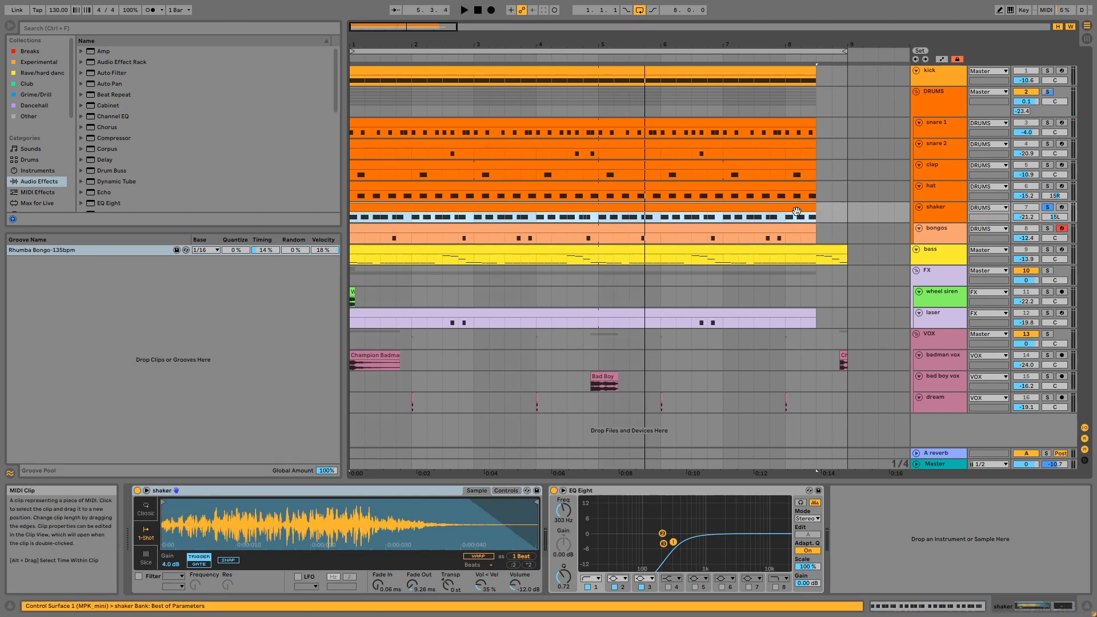
pyautogui.press('space')
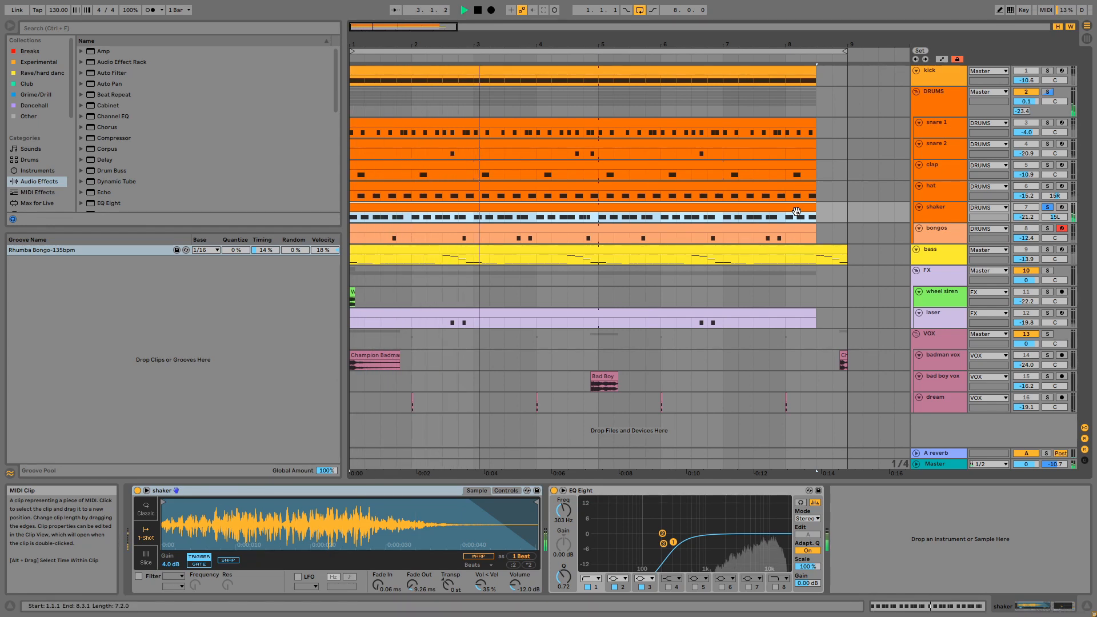
# Step: Open the shaker clip's MIDI notes and play the pattern within the full mix
pyautogui.doubleClick(796, 213)
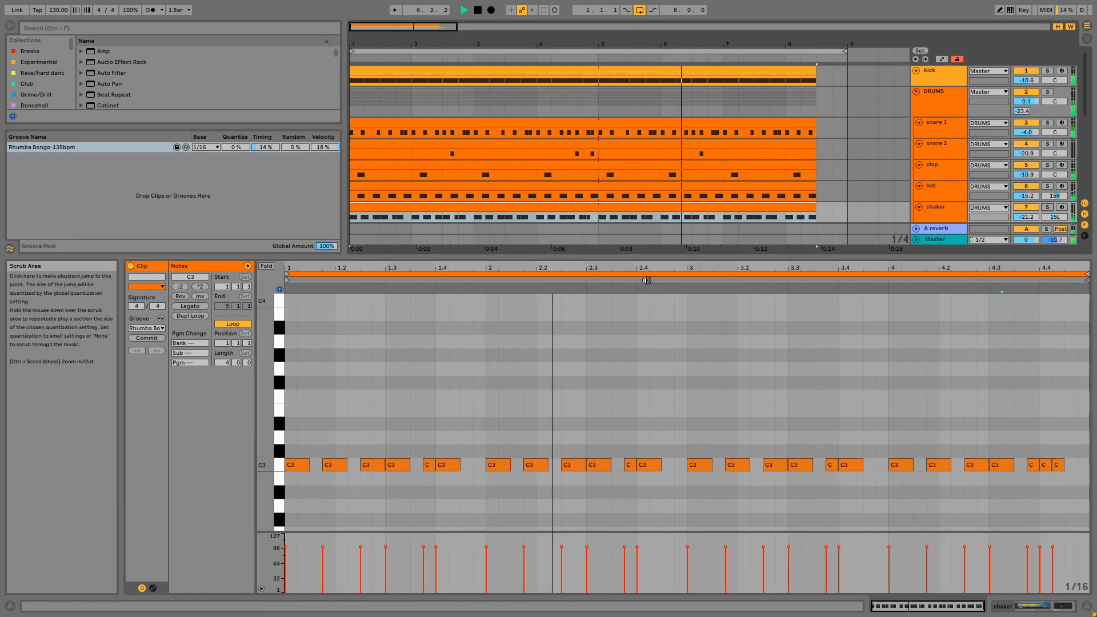
pyautogui.scroll(-1, 695, 197)
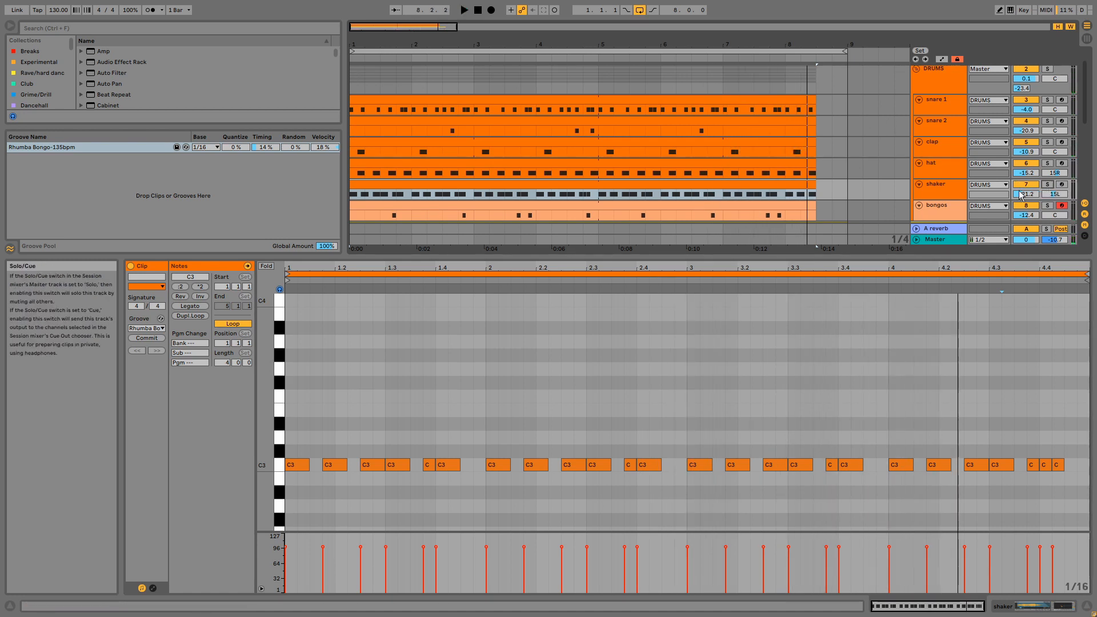
pyautogui.scroll(-1, 799, 171)
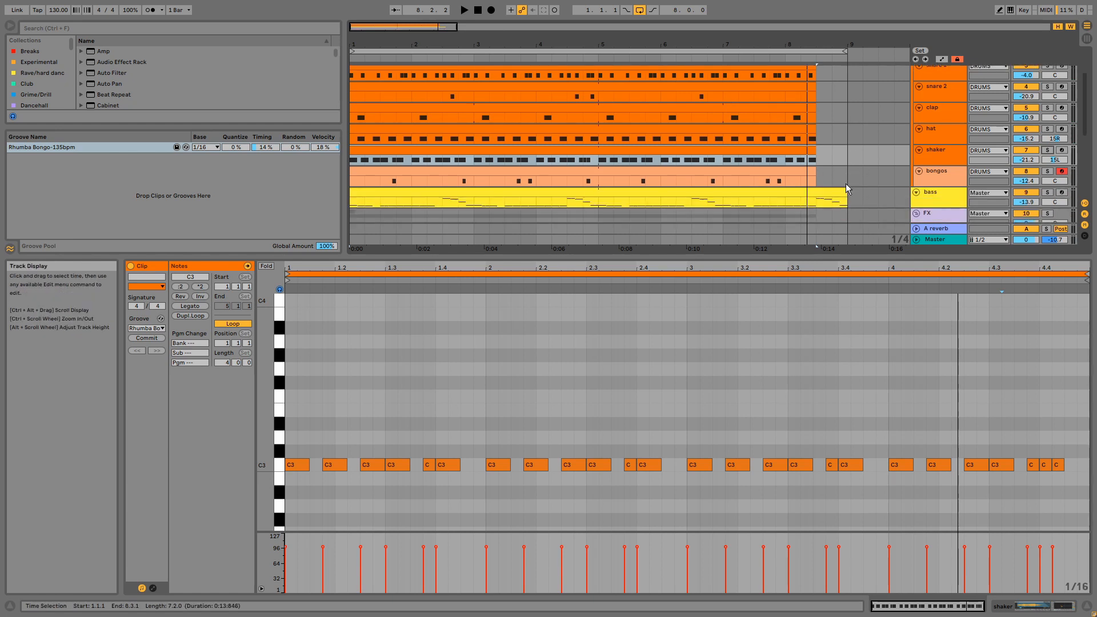
# Step: Solo the bongos track, play it while viewing its clip's MIDI notes, and return to its devices
pyautogui.click(1046, 172)
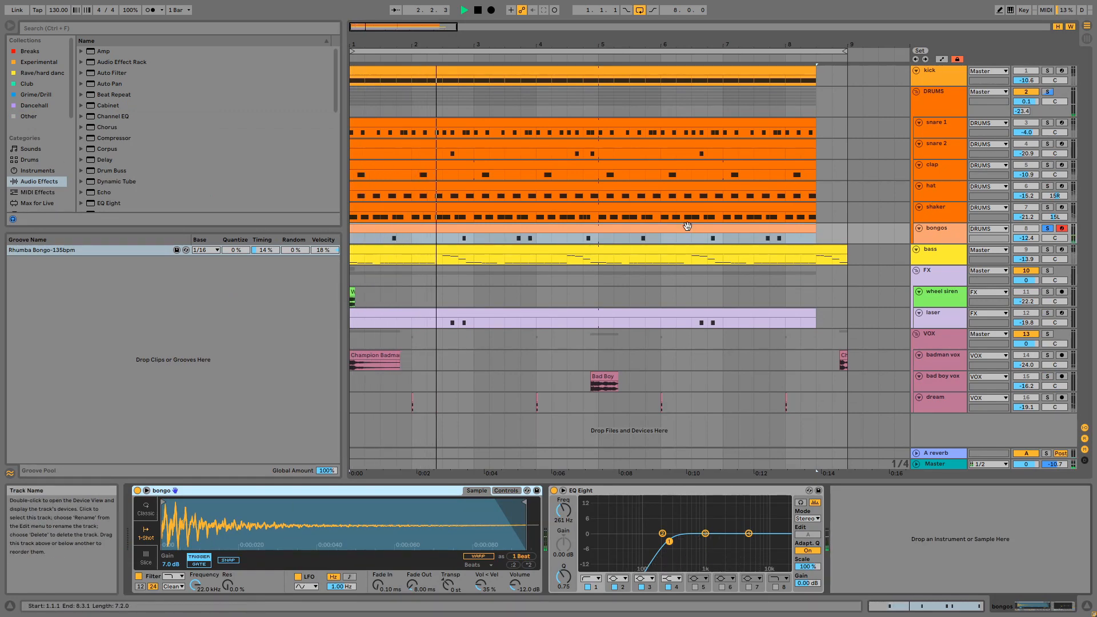
pyautogui.doubleClick(687, 226)
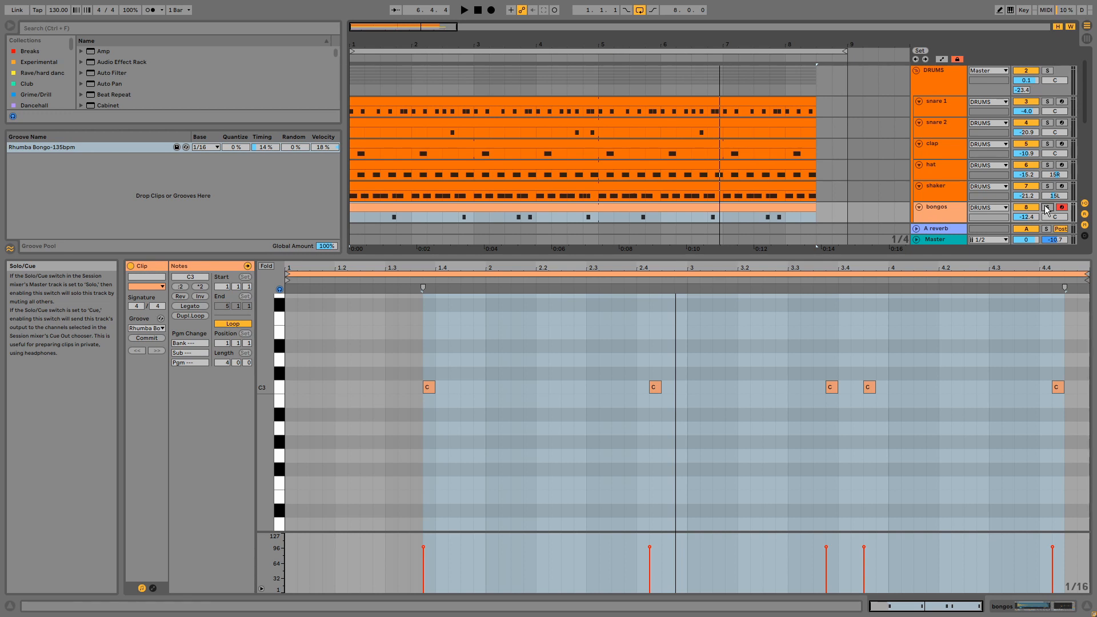
pyautogui.hotkey('shift', 'Tab')
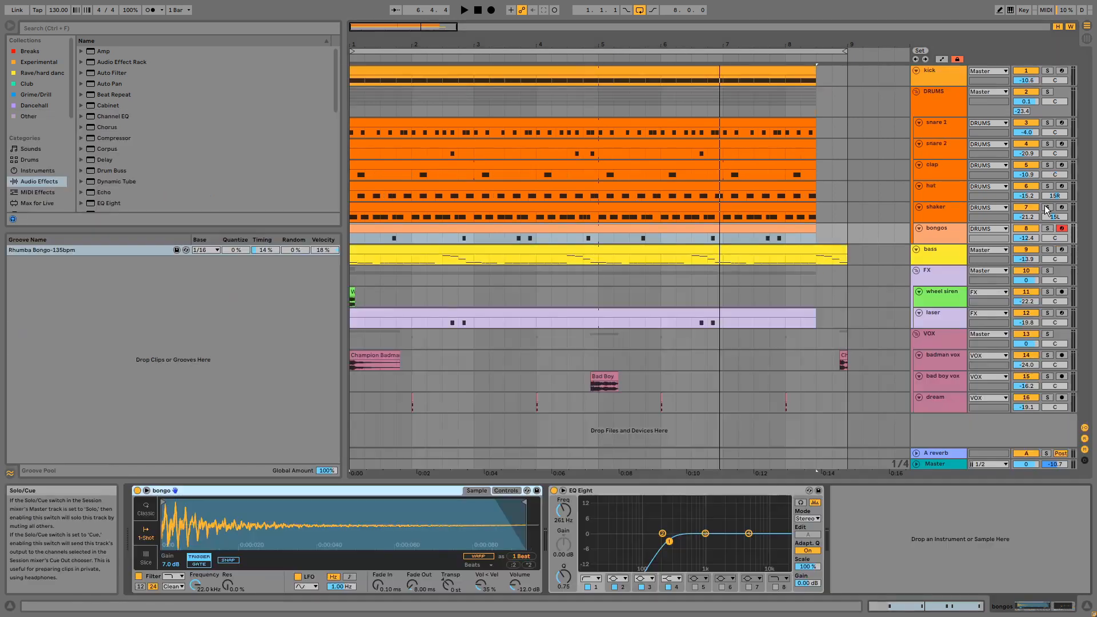
# Step: Inspect the snare 1 and DRUMS group devices, solo the DRUMS group and play the loop from the start
pyautogui.click(948, 133)
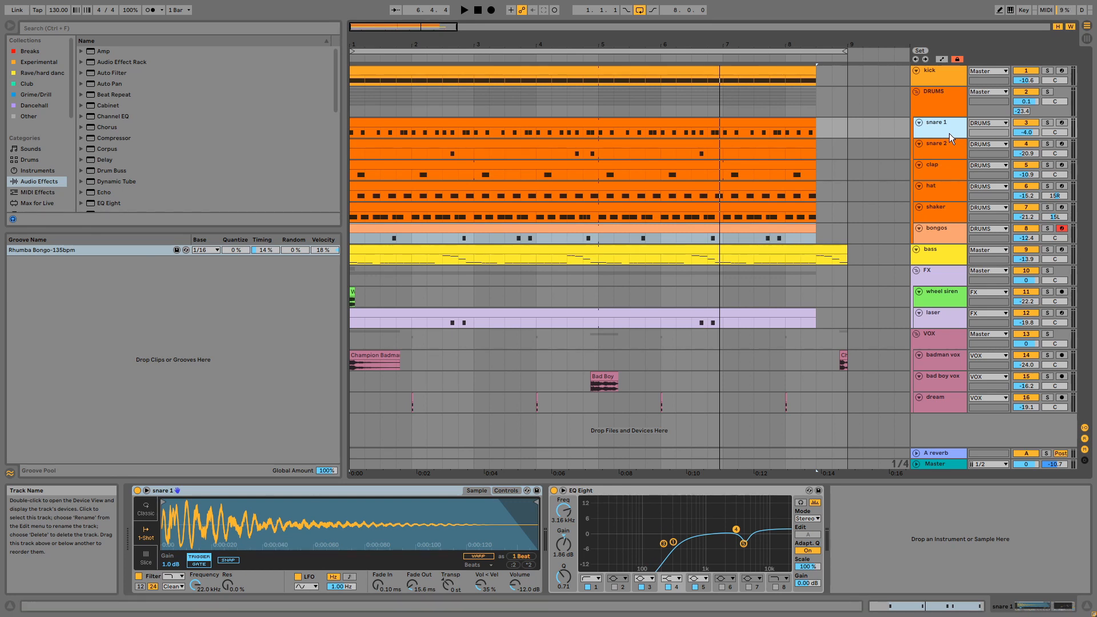
pyautogui.click(946, 97)
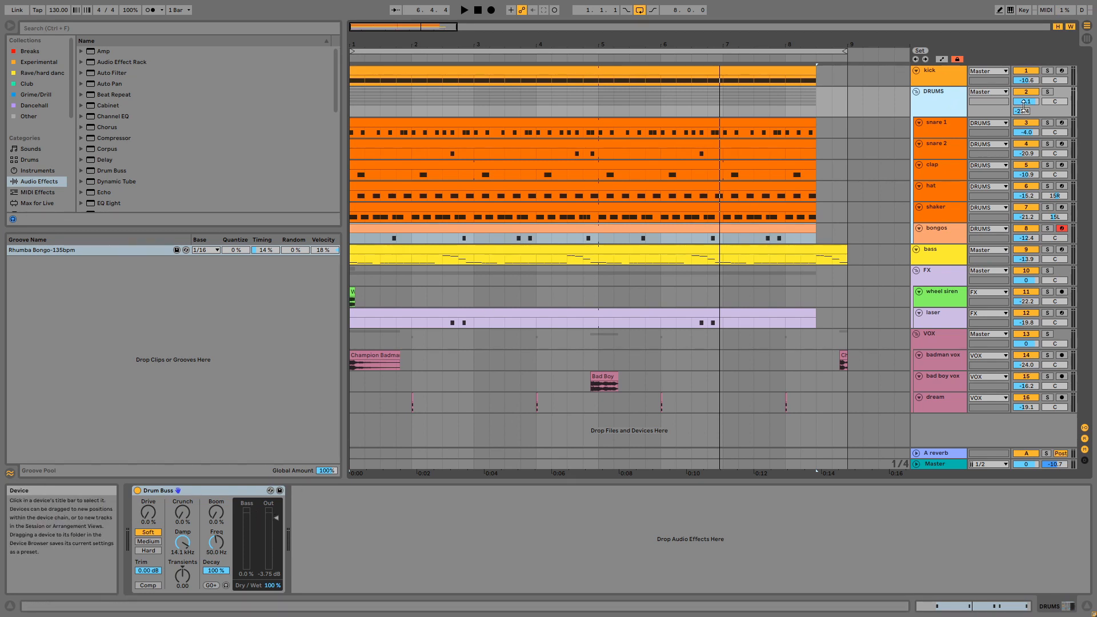
pyautogui.click(1048, 92)
pyautogui.click(802, 119)
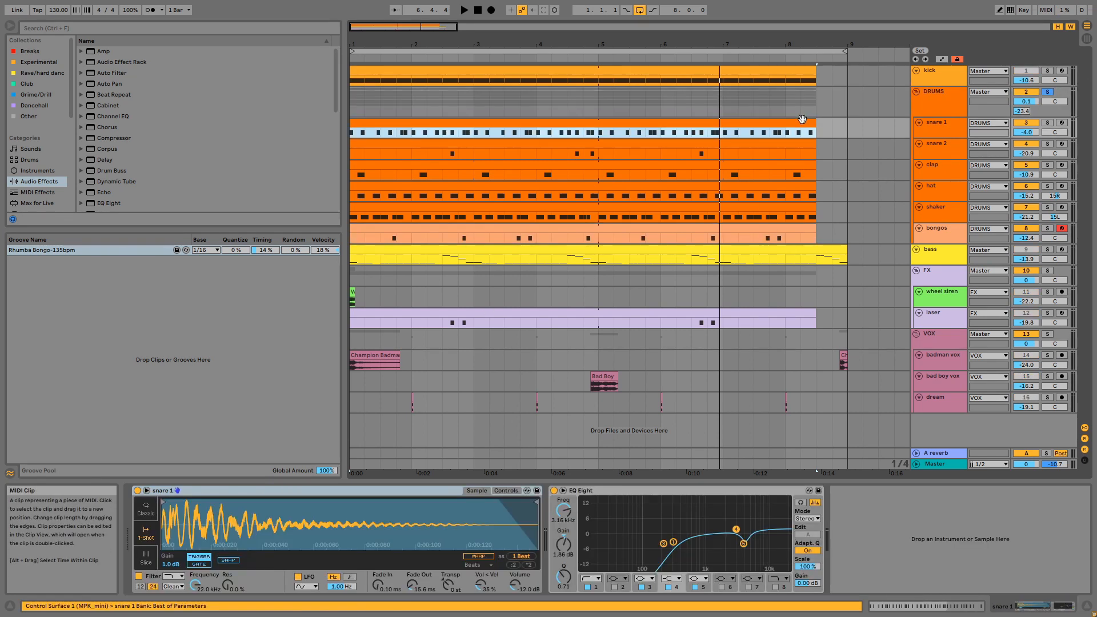
# Step: Compare the drums with the group's Drum Buss bypassed and re-enabled, and show the A reverb return's devices
pyautogui.click(952, 105)
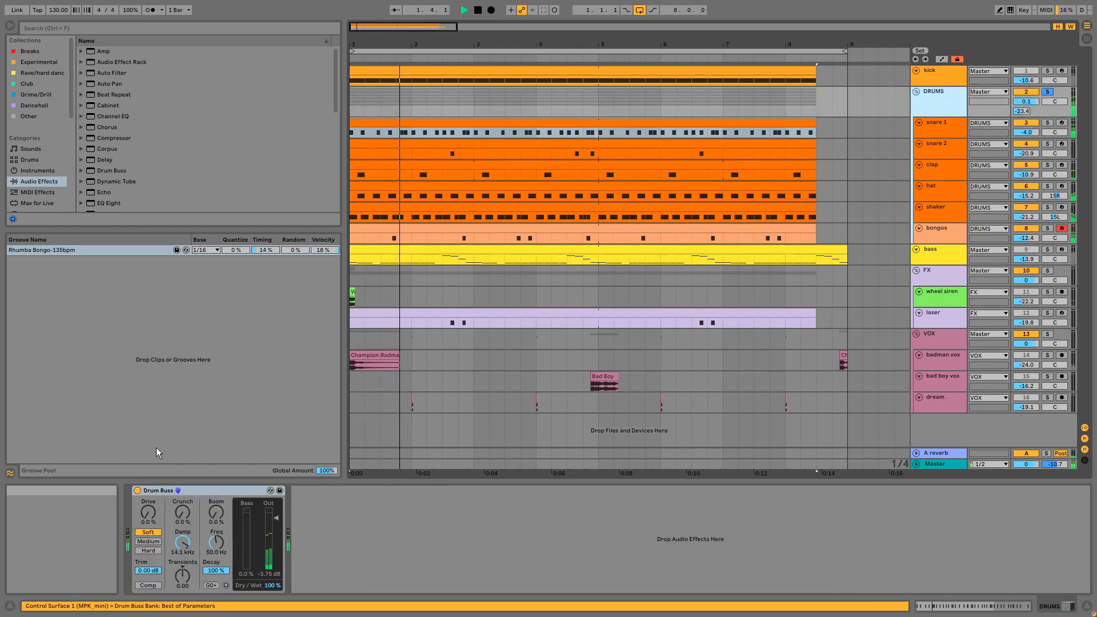
pyautogui.click(138, 492)
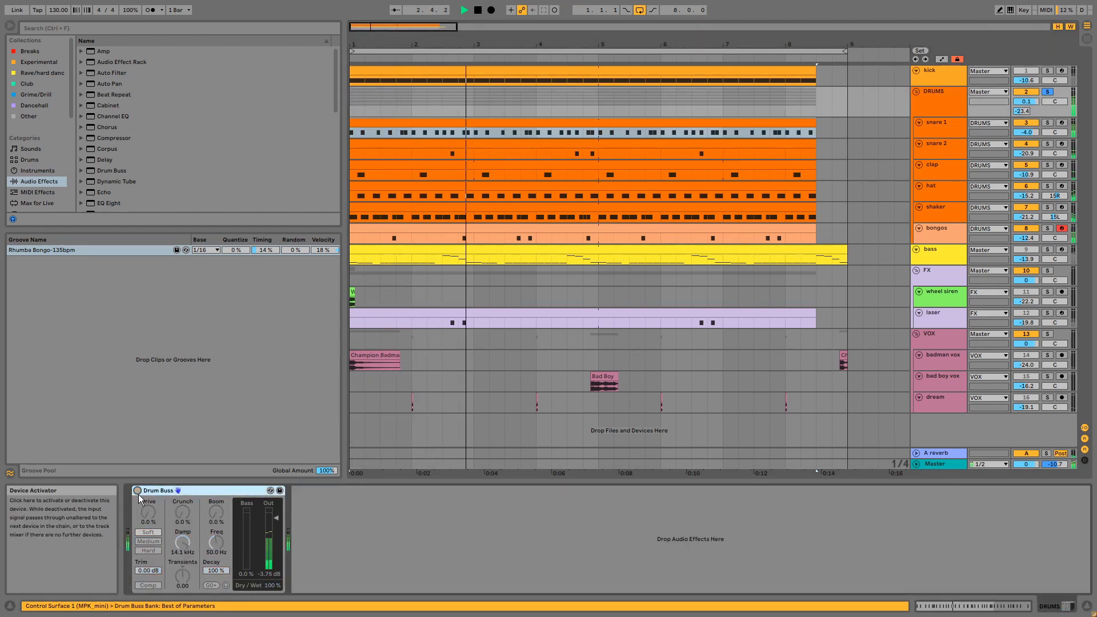
pyautogui.click(138, 494)
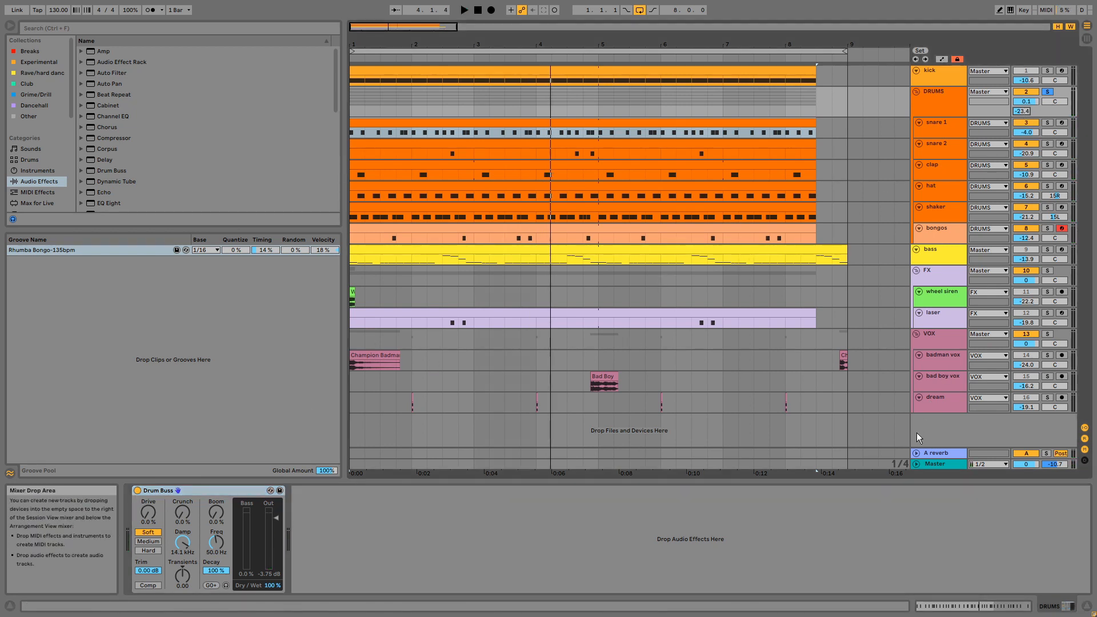
pyautogui.click(938, 453)
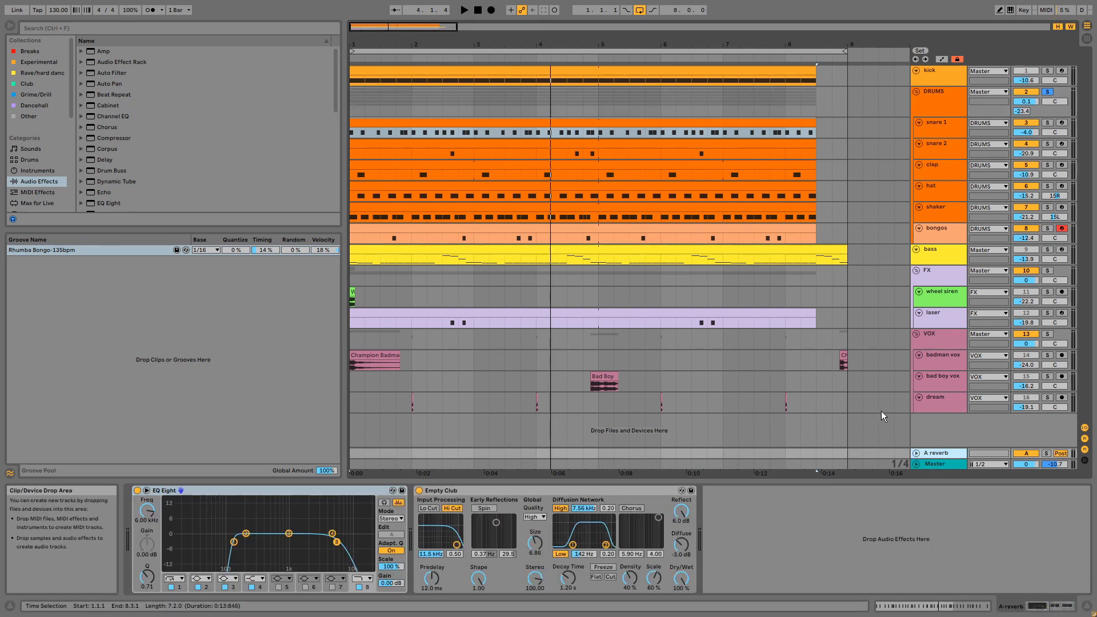
# Step: Solo the bass track instead of the DRUMS group and play its clip from the start
pyautogui.click(1047, 249)
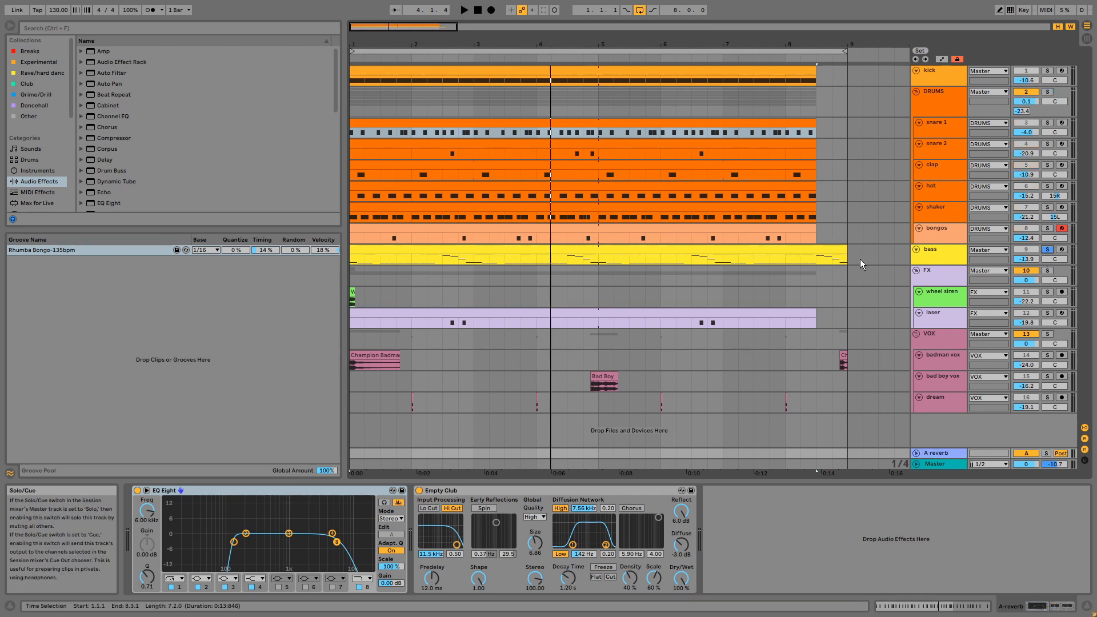
pyautogui.click(813, 251)
pyautogui.press('space')
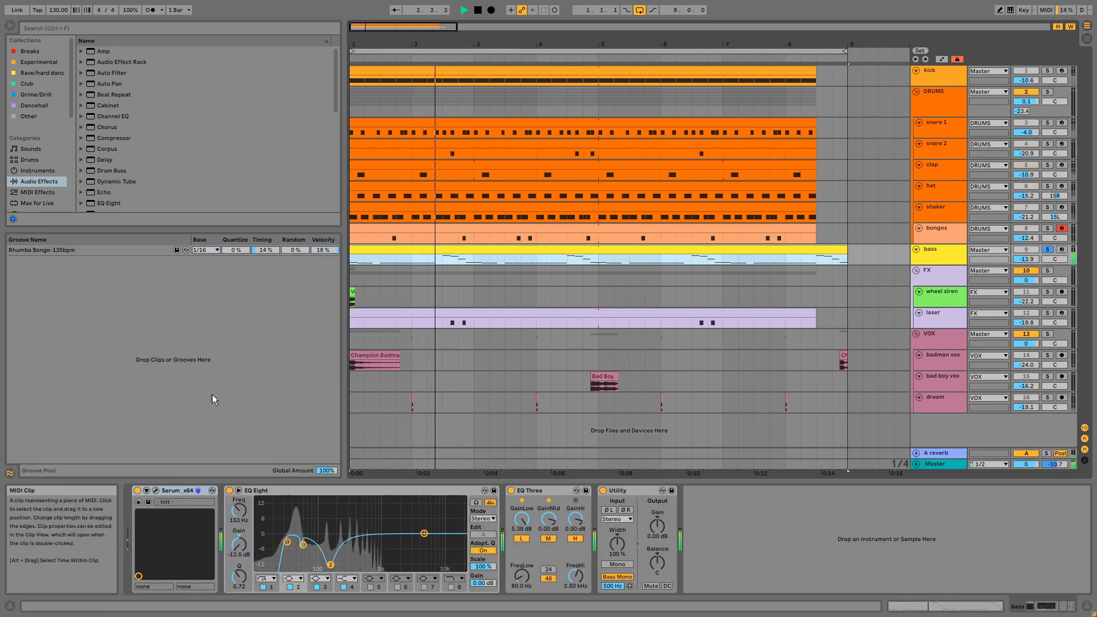
# Step: Open the bass track's Serum window, examine its oscillator, filter and FX settings while replaying the bass, and close it
pyautogui.hotkey('ctrl', 'alt', 'p')
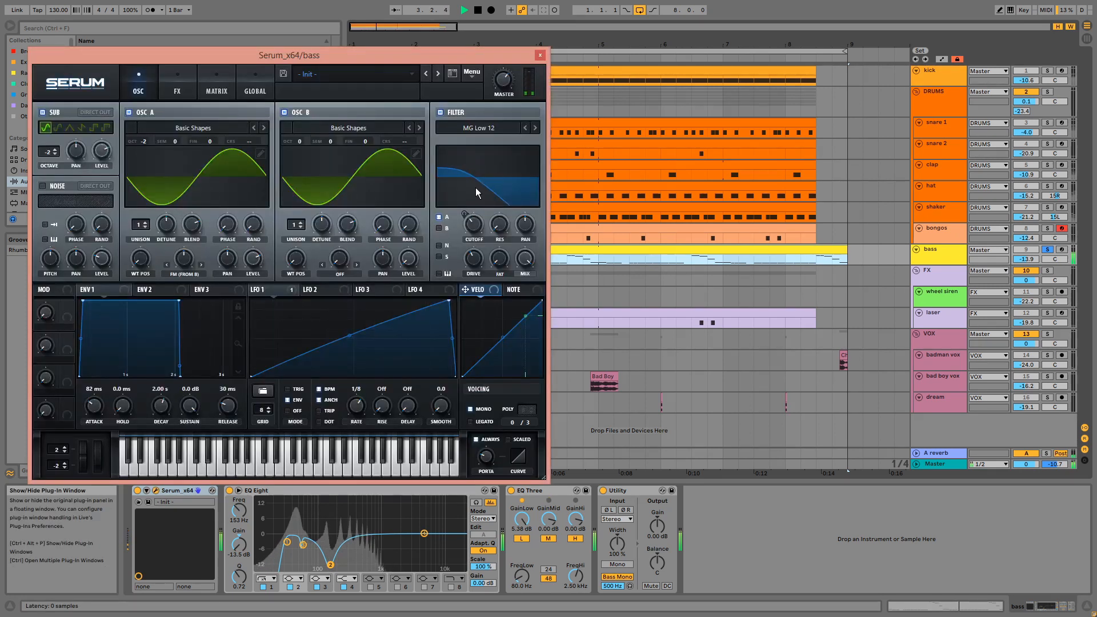
pyautogui.moveTo(403, 57); pyautogui.dragTo(514, 57)
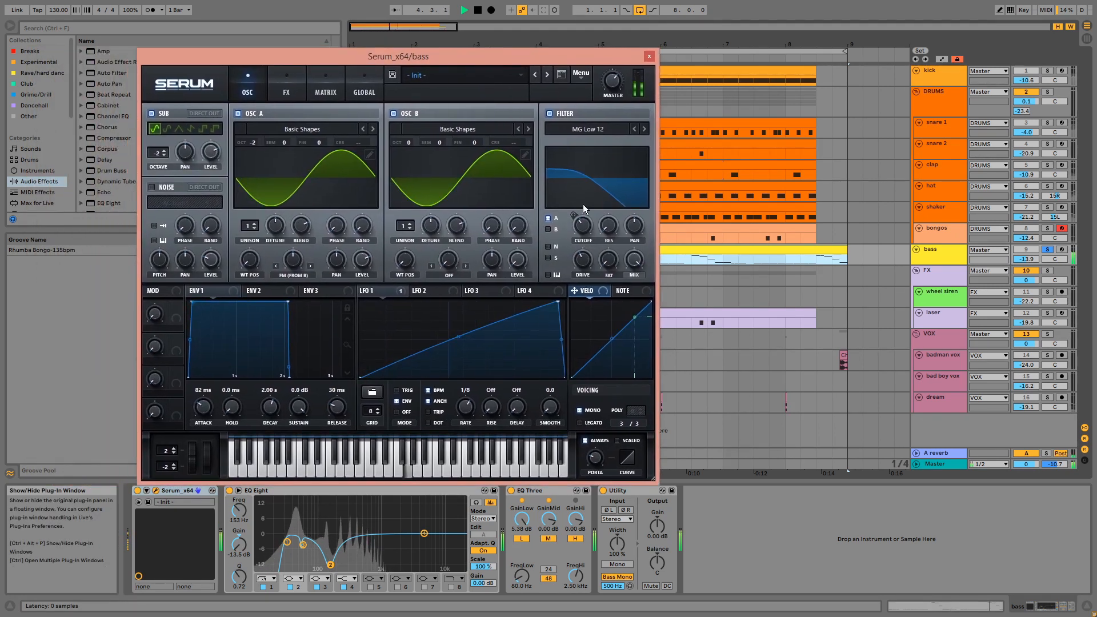
pyautogui.press('space')
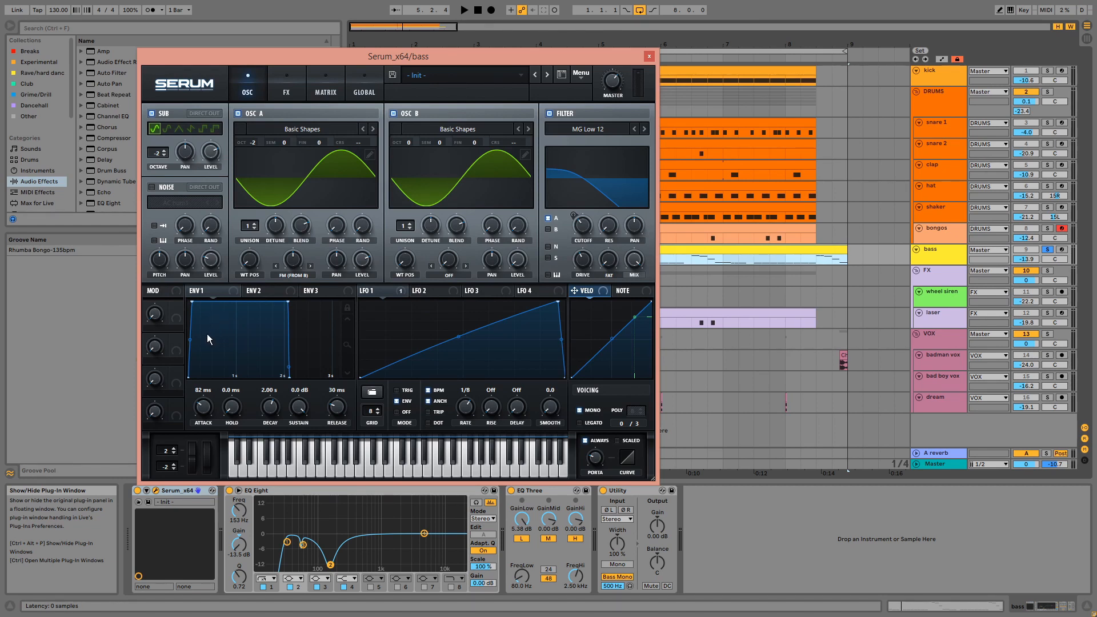
pyautogui.press('space')
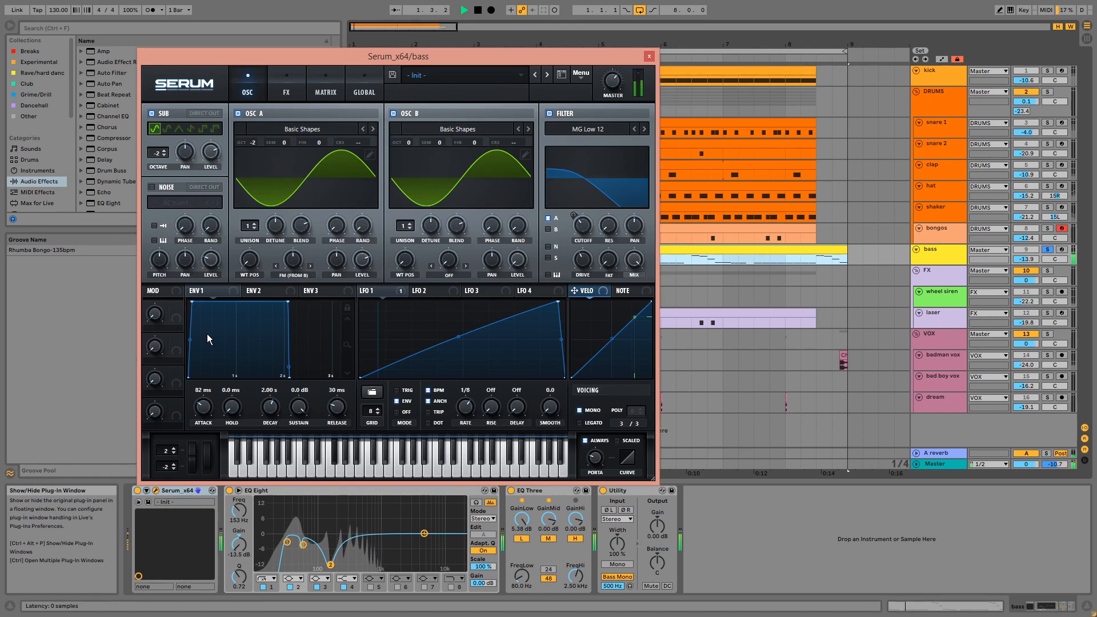
pyautogui.press('space')
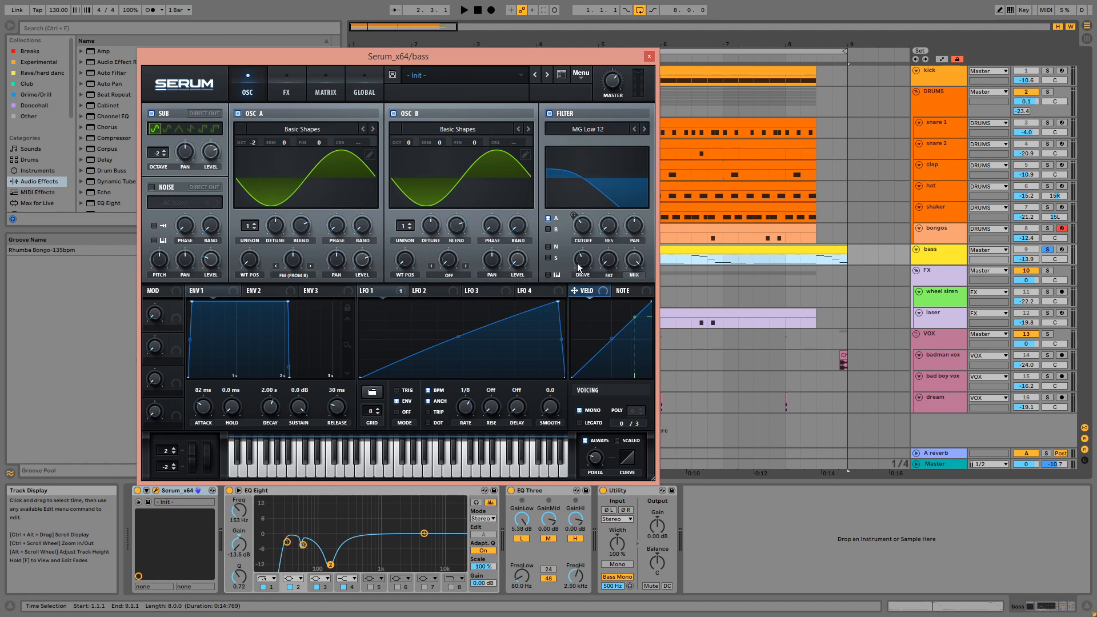
pyautogui.press('space')
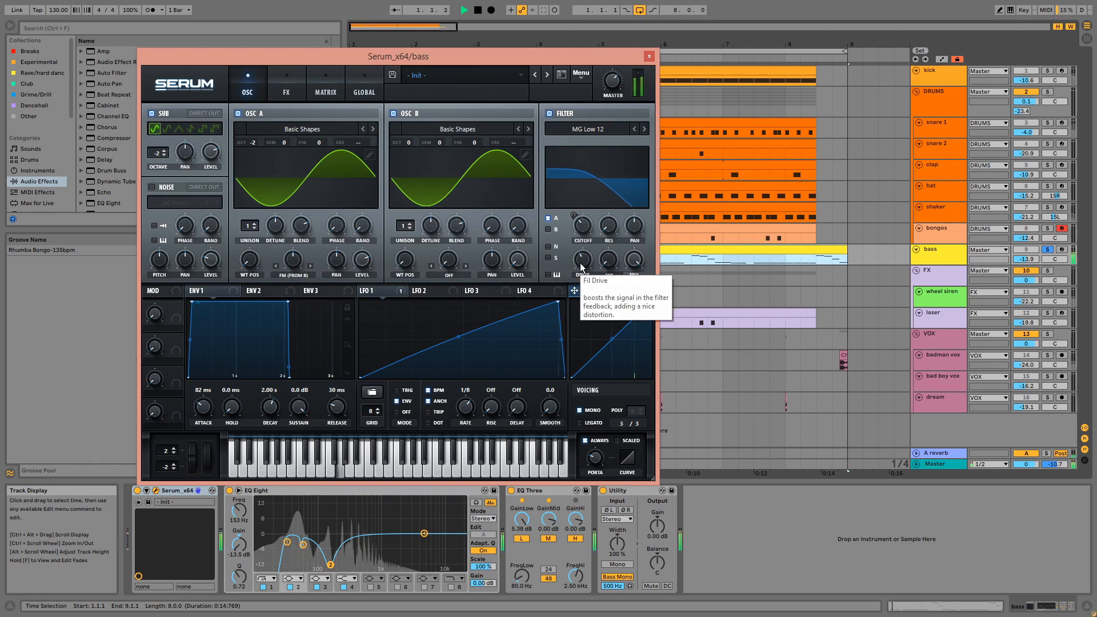
pyautogui.click(293, 94)
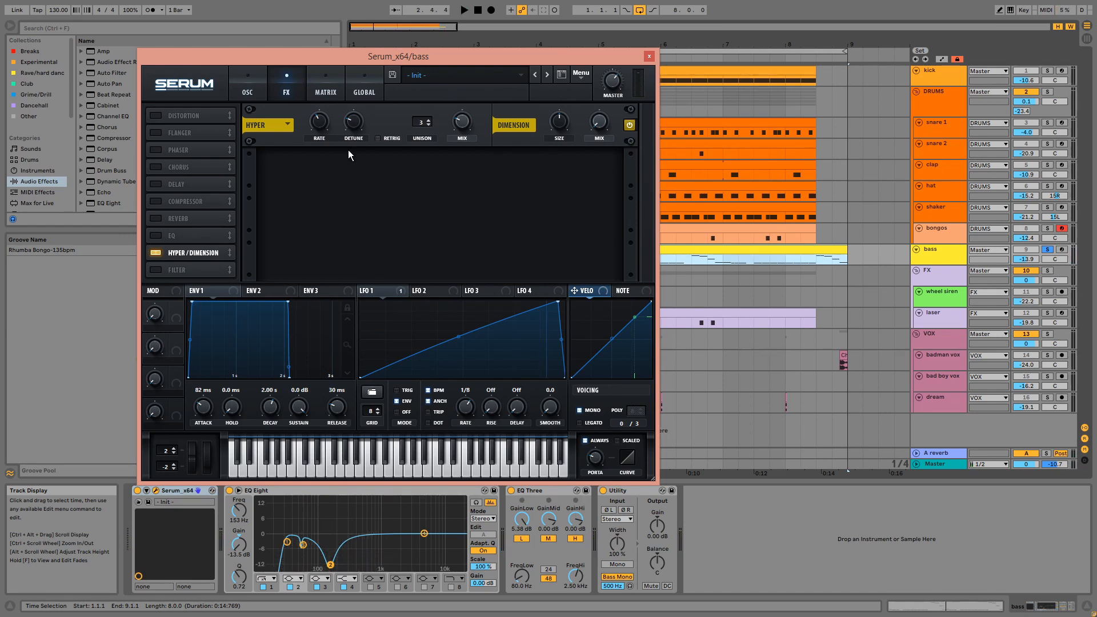
pyautogui.click(649, 56)
# Step: Compare the bass with its EQ Eight bypassed and re-enabled, both soloed and within the full mix
pyautogui.click(440, 488)
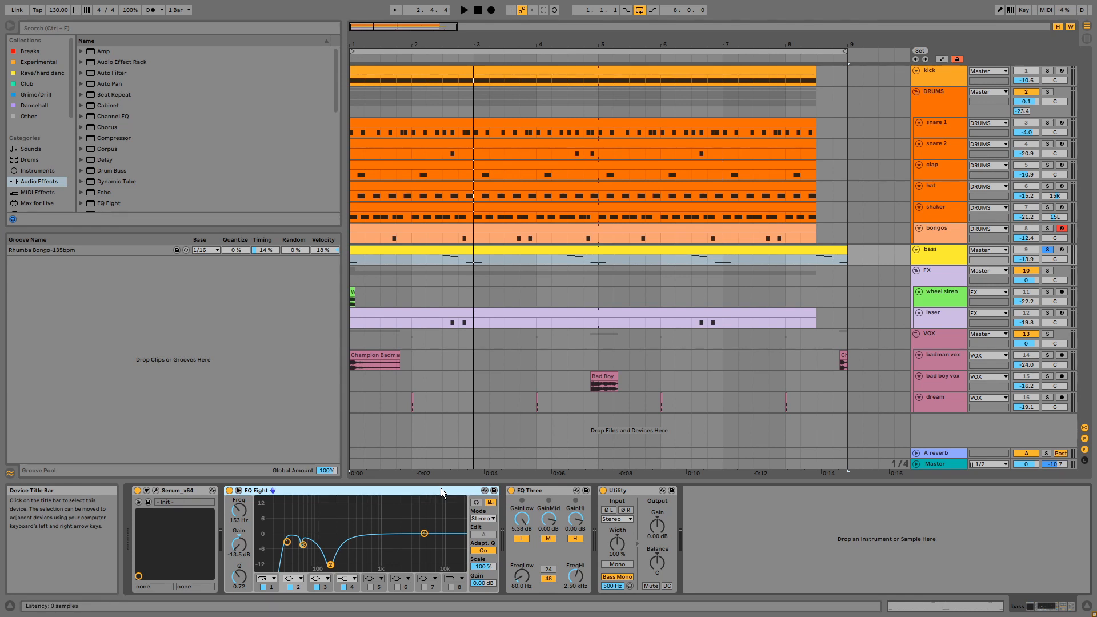
pyautogui.press('space')
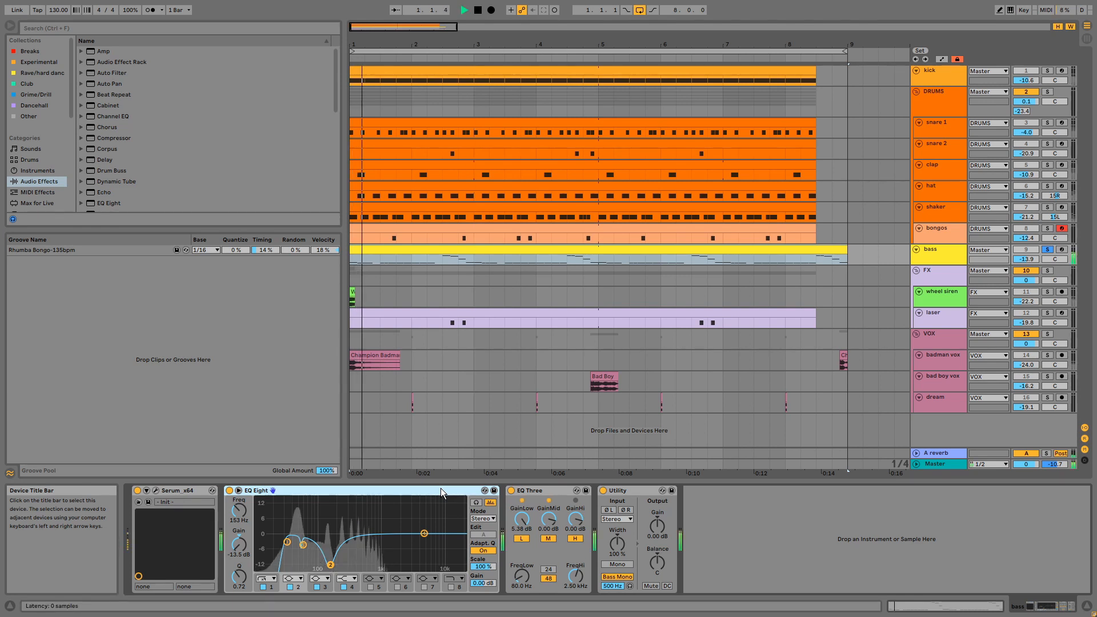
pyautogui.click(229, 491)
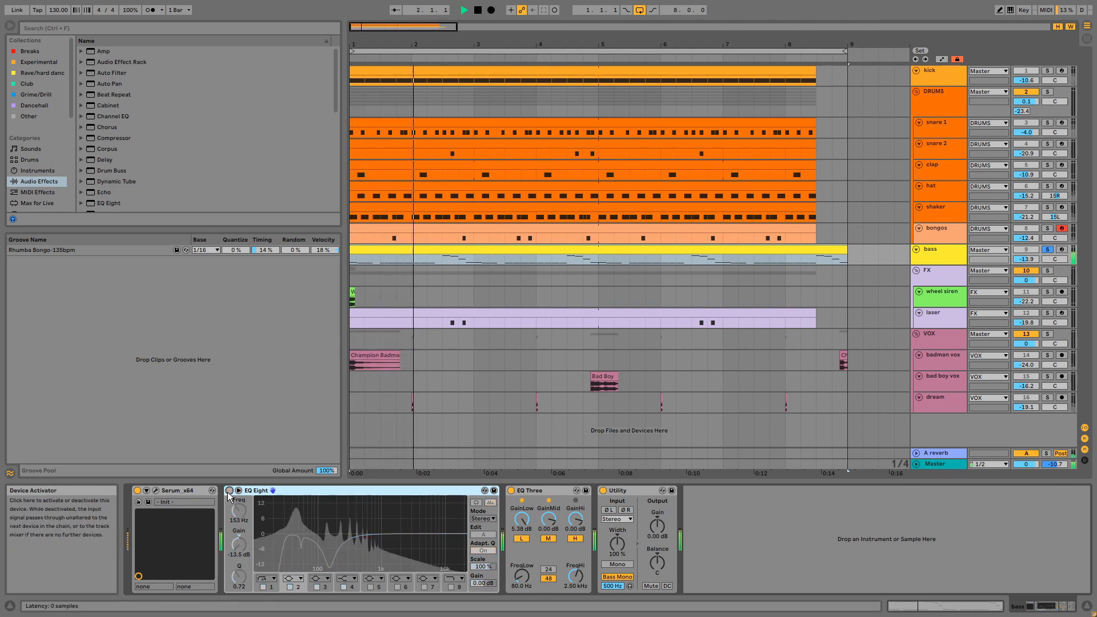
pyautogui.click(1048, 249)
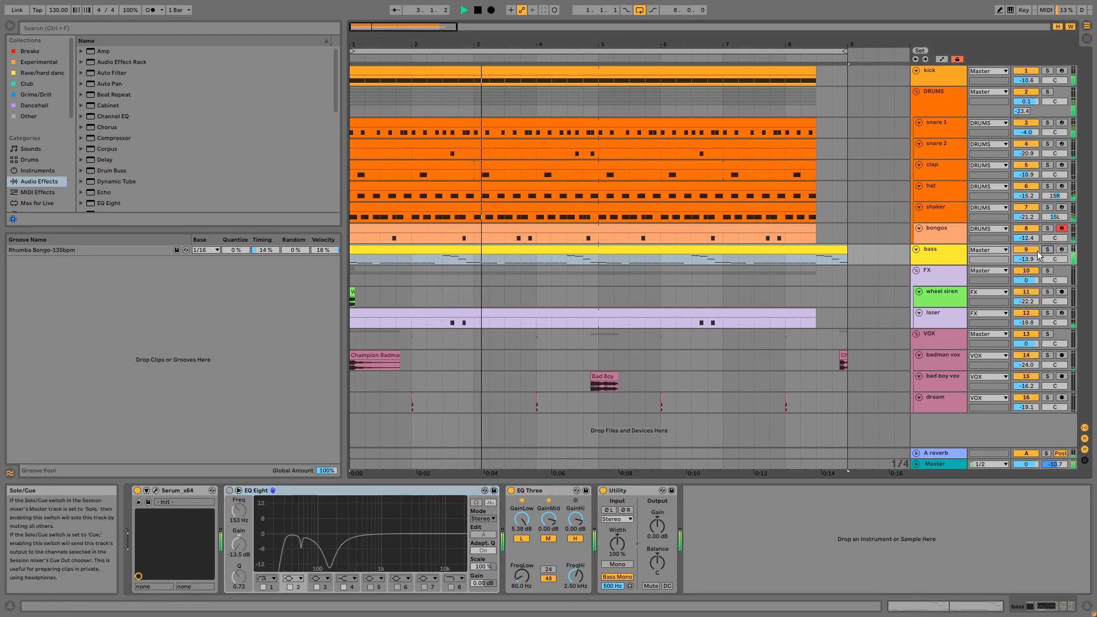
pyautogui.click(229, 490)
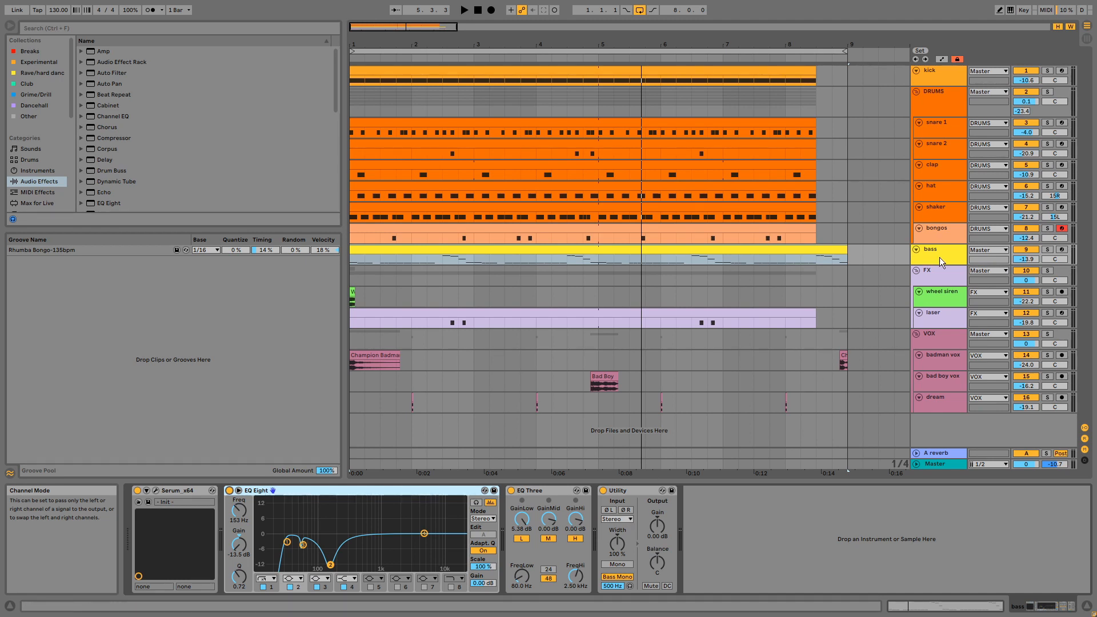
# Step: Expand the bass track to show its reverb send, and play it soloed while examining its clip's MIDI notes
pyautogui.moveTo(948, 263); pyautogui.dragTo(948, 272)
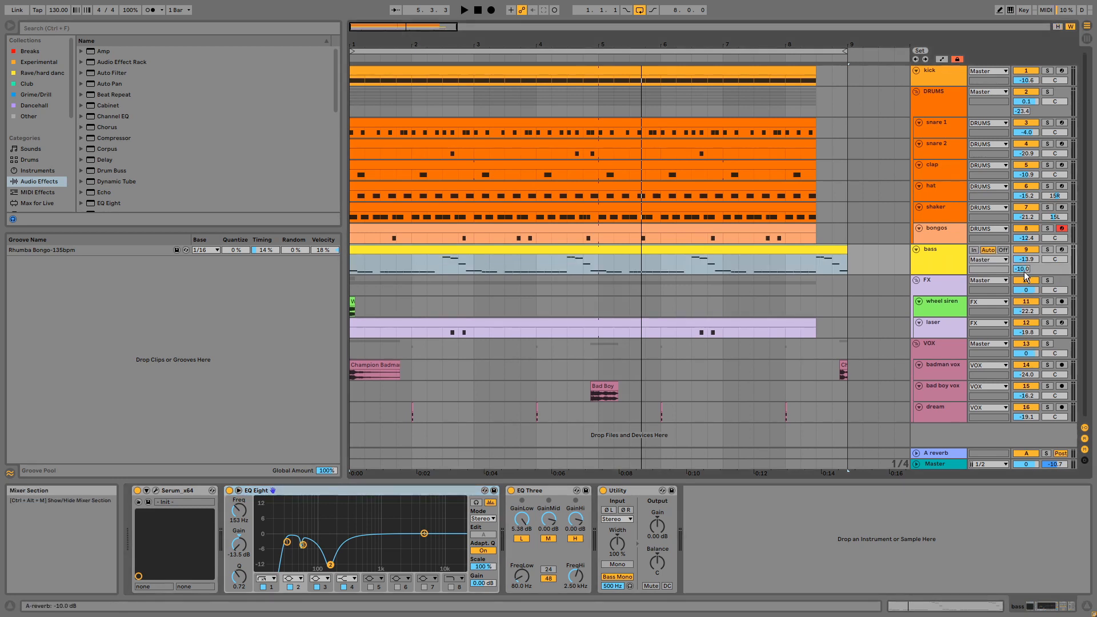
pyautogui.click(1047, 249)
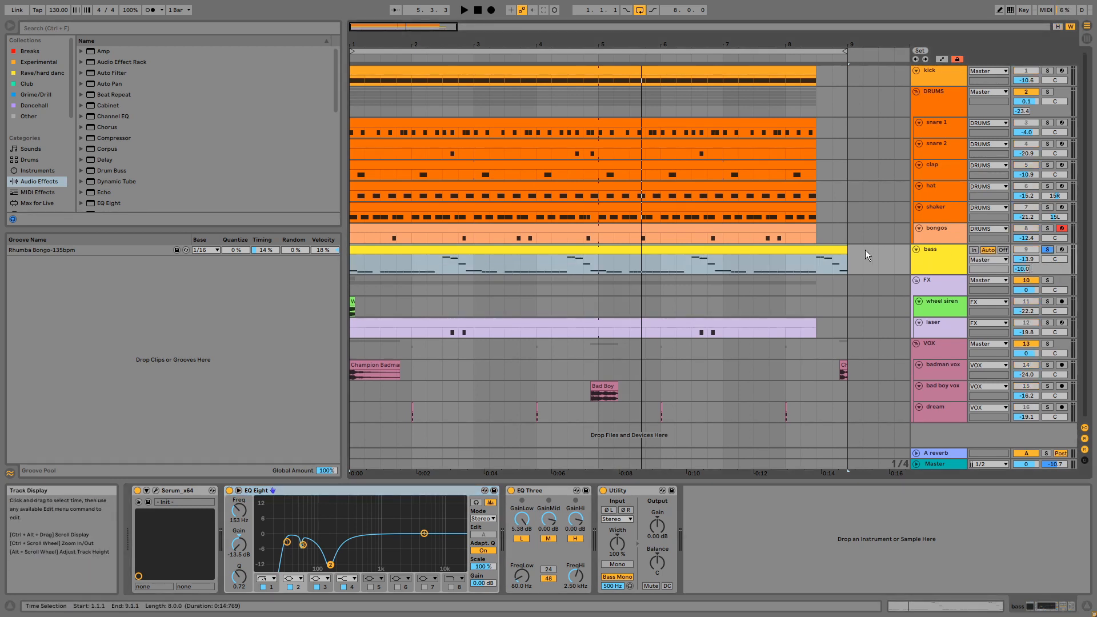
pyautogui.doubleClick(831, 250)
pyautogui.press('space')
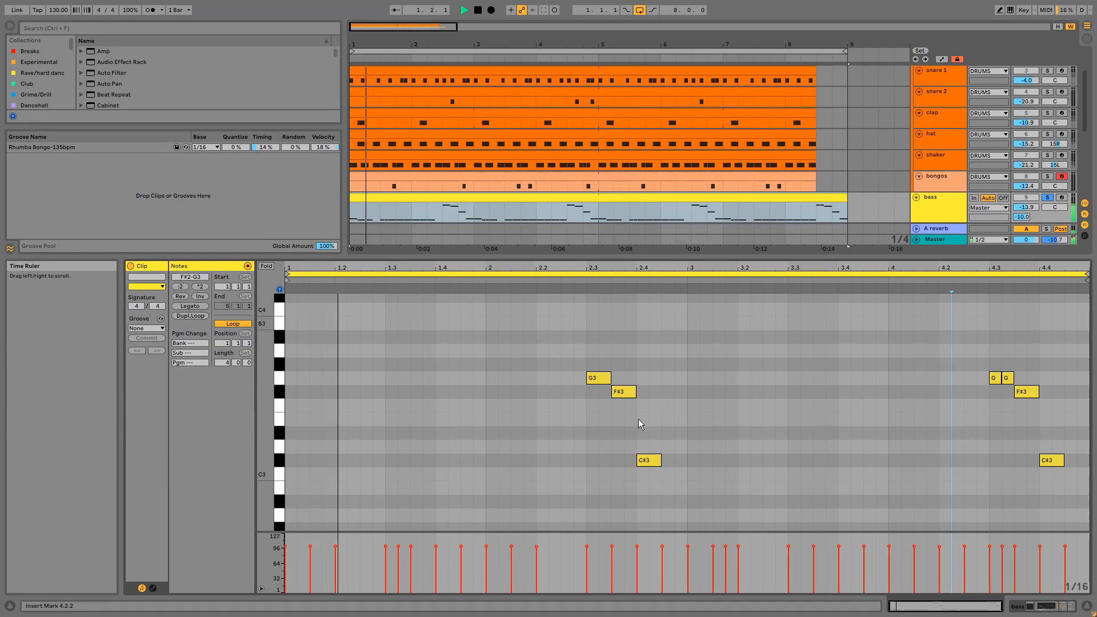
pyautogui.scroll(-2, 639, 419)
pyautogui.scroll(-2, 669, 460)
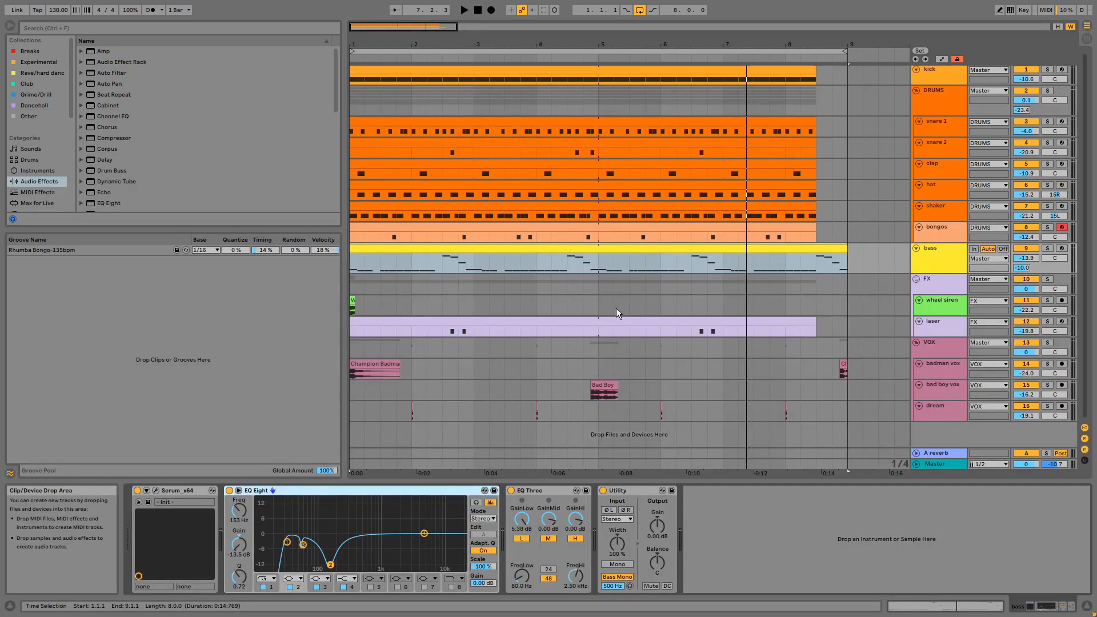
# Step: Solo the FX group and play it from the wheel siren clip at the start of the loop
pyautogui.click(1047, 279)
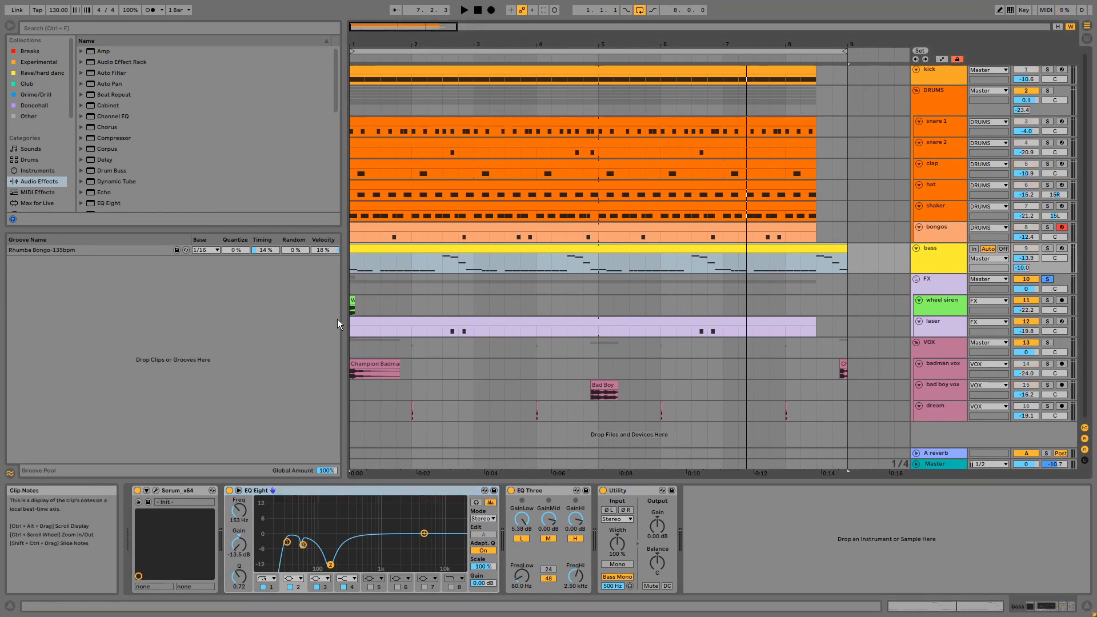
pyautogui.click(350, 308)
pyautogui.press('space')
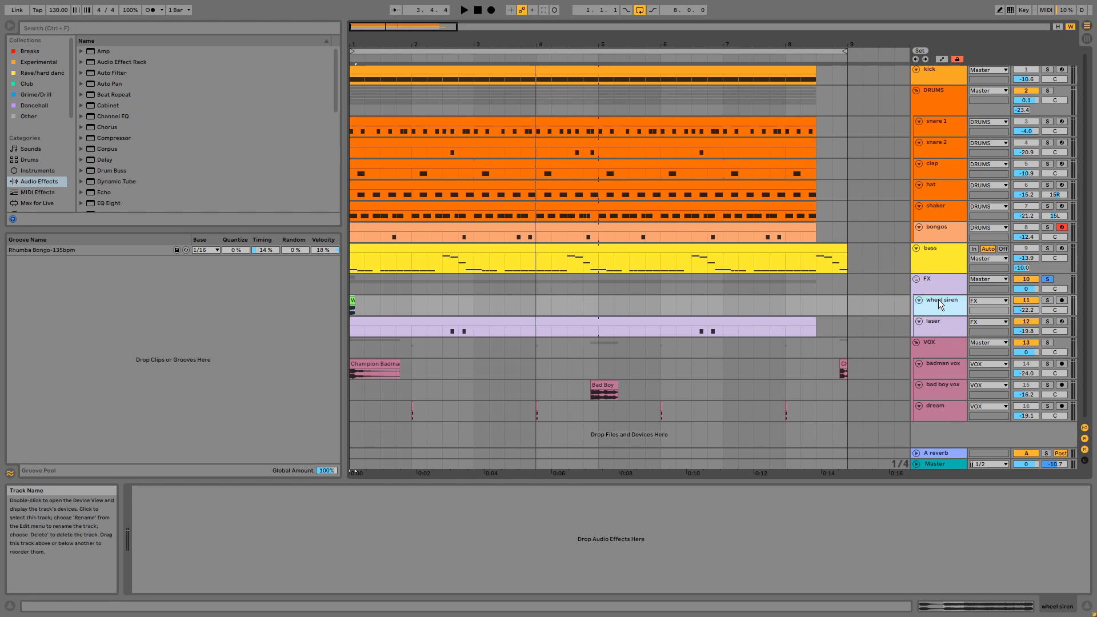
# Step: Inspect the laser track's devices and the FX group's devices and reverb send
pyautogui.click(940, 330)
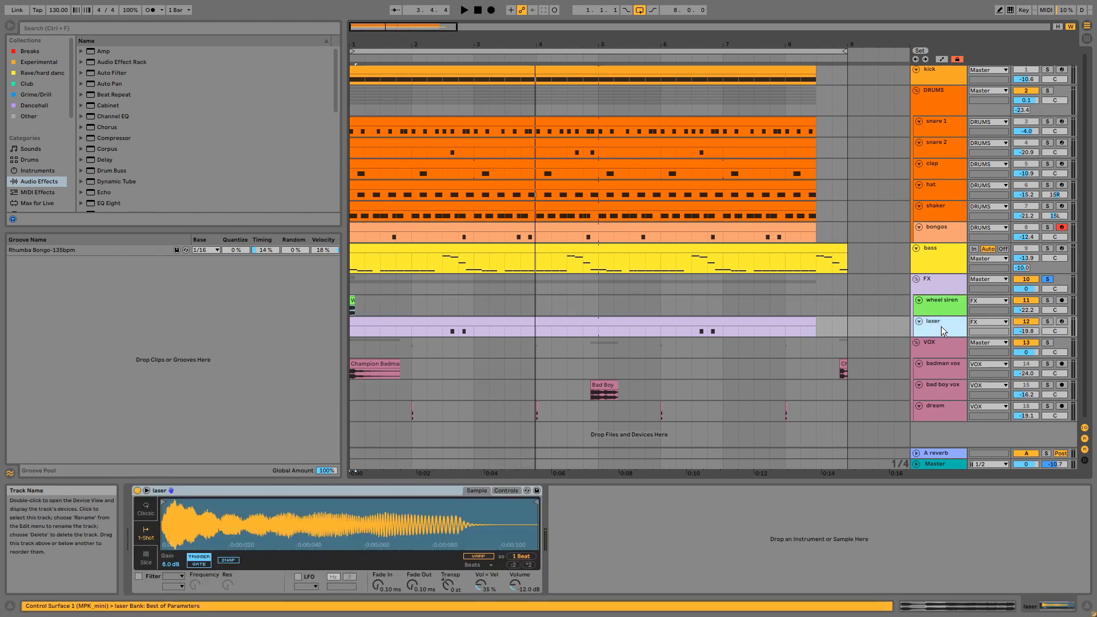
pyautogui.click(941, 286)
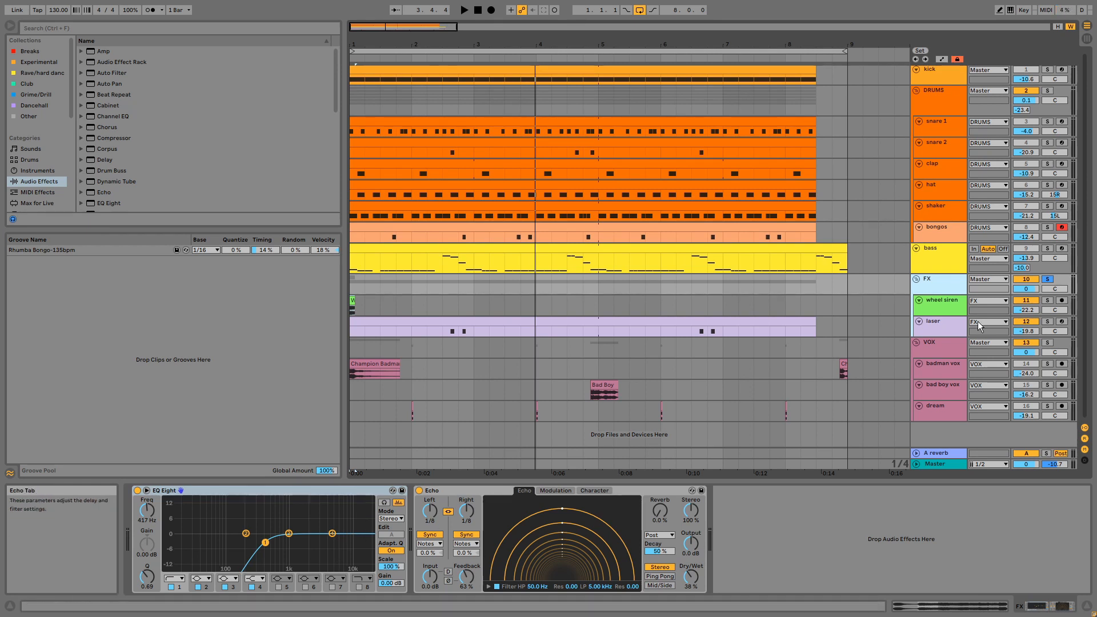
pyautogui.moveTo(953, 295); pyautogui.dragTo(953, 305)
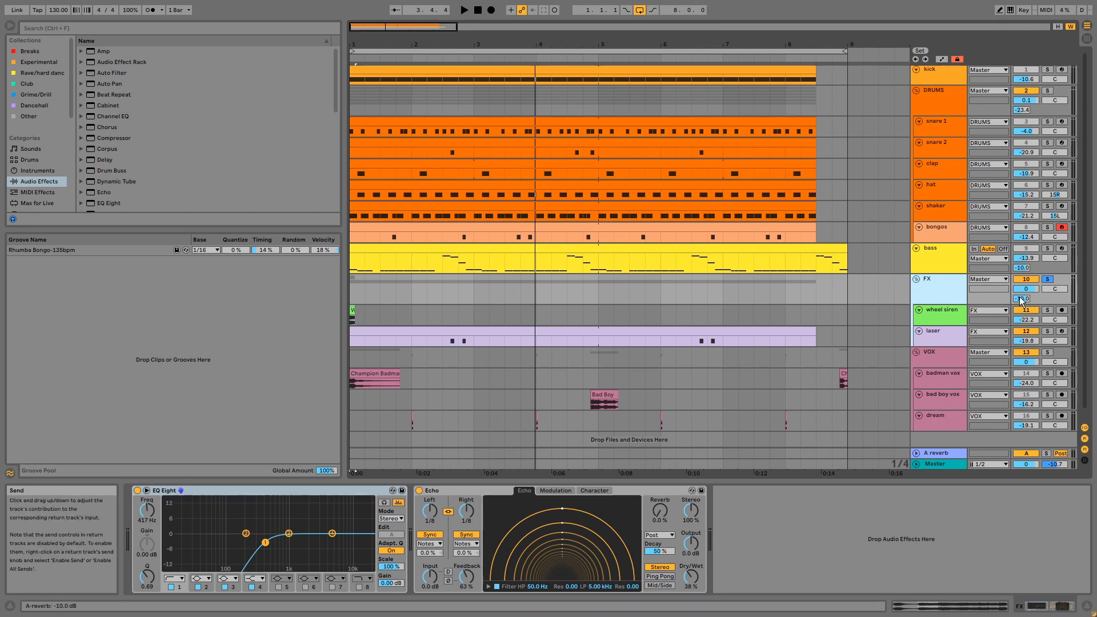
pyautogui.click(1056, 27)
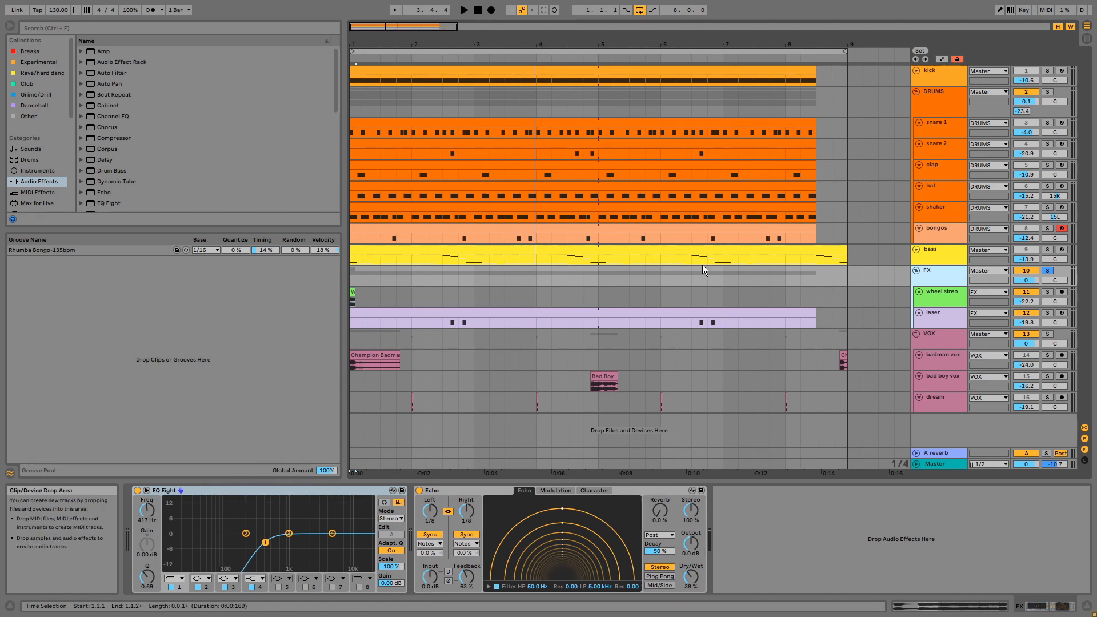
# Step: Solo the VOX group and play the Champion Badman clip on the badman vox track from the loop's start
pyautogui.click(1047, 333)
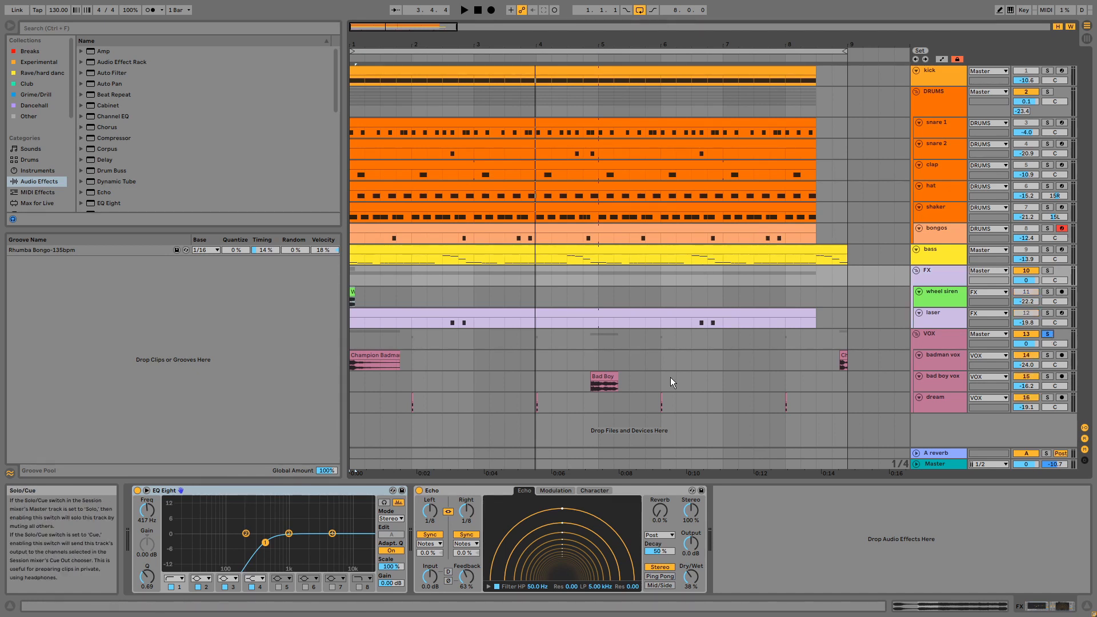
pyautogui.click(390, 357)
pyautogui.press('space')
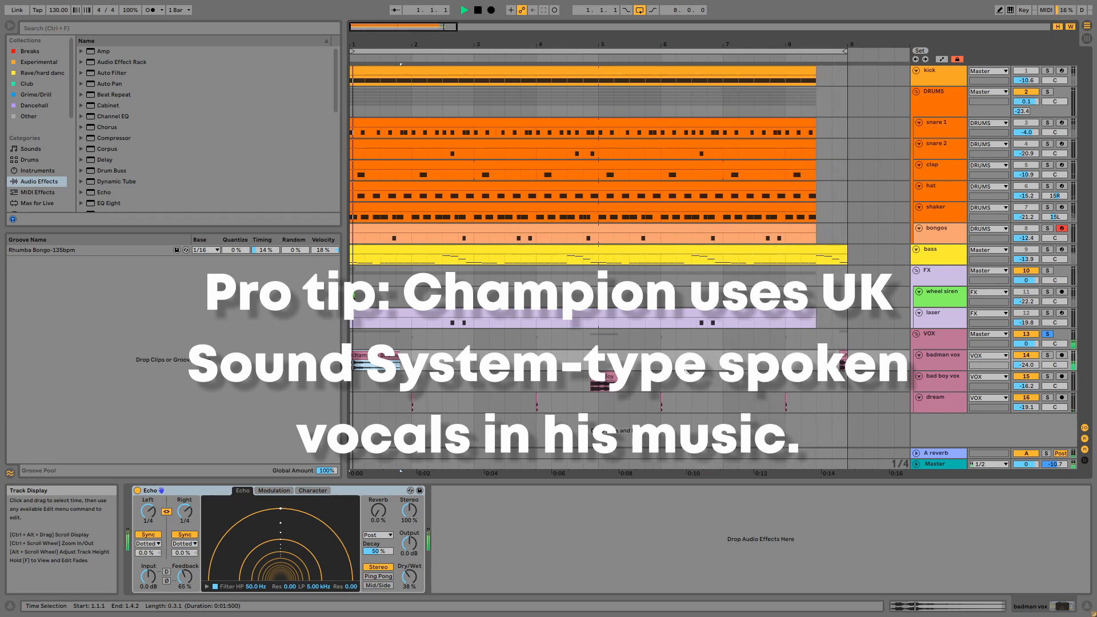
pyautogui.press('space')
# Step: Inspect the Echo devices on the badman vox, bad boy vox and dream tracks, and play the dream vocal from bar 4
pyautogui.click(948, 359)
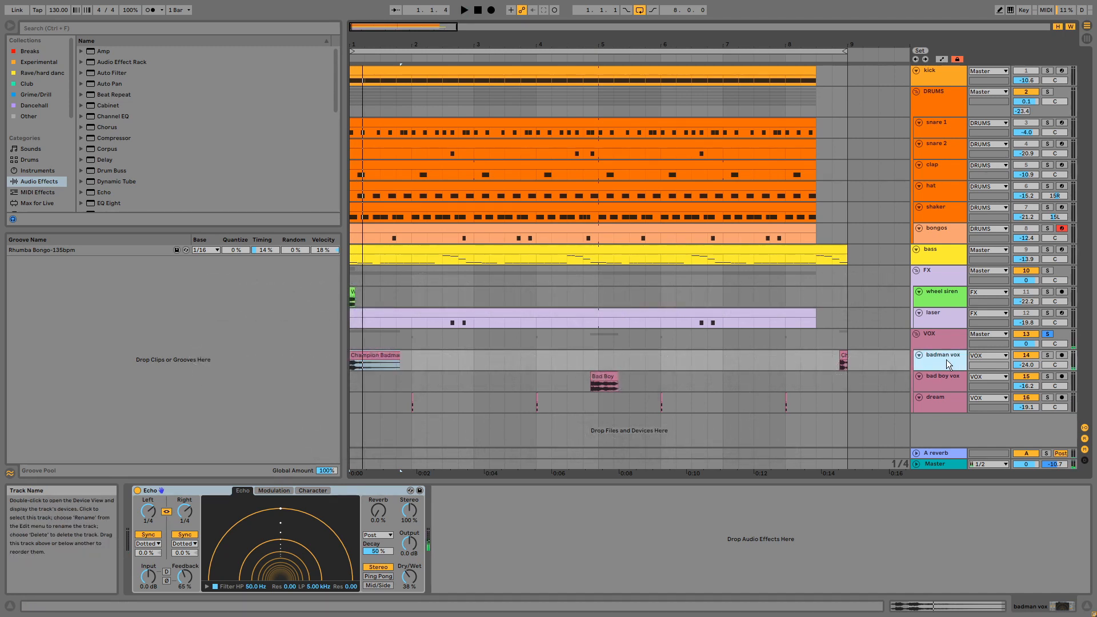
pyautogui.click(944, 381)
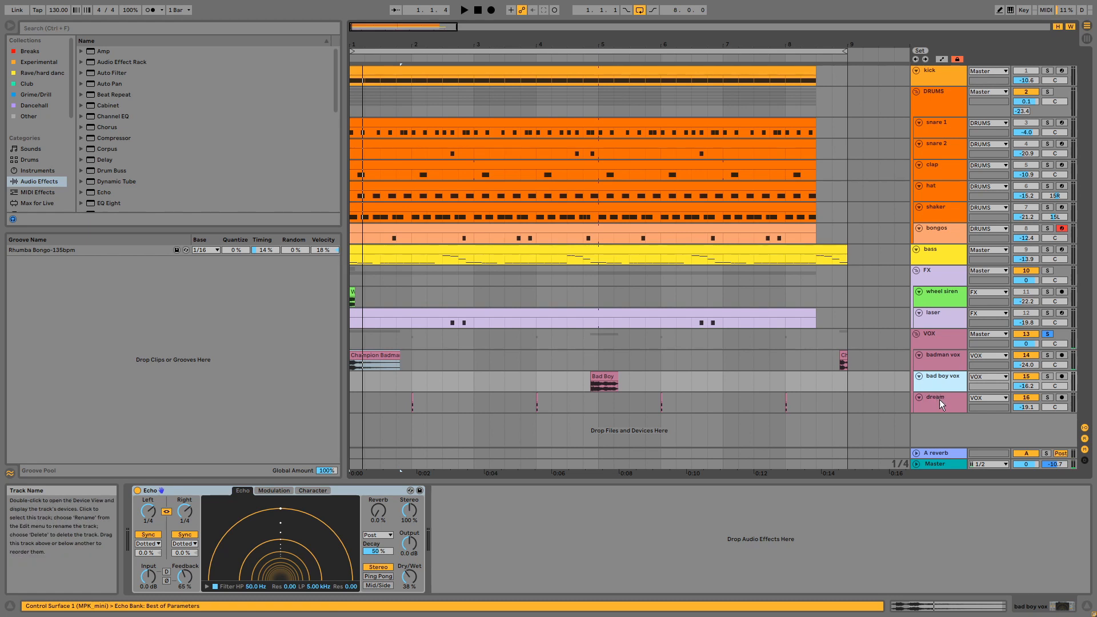
pyautogui.click(939, 400)
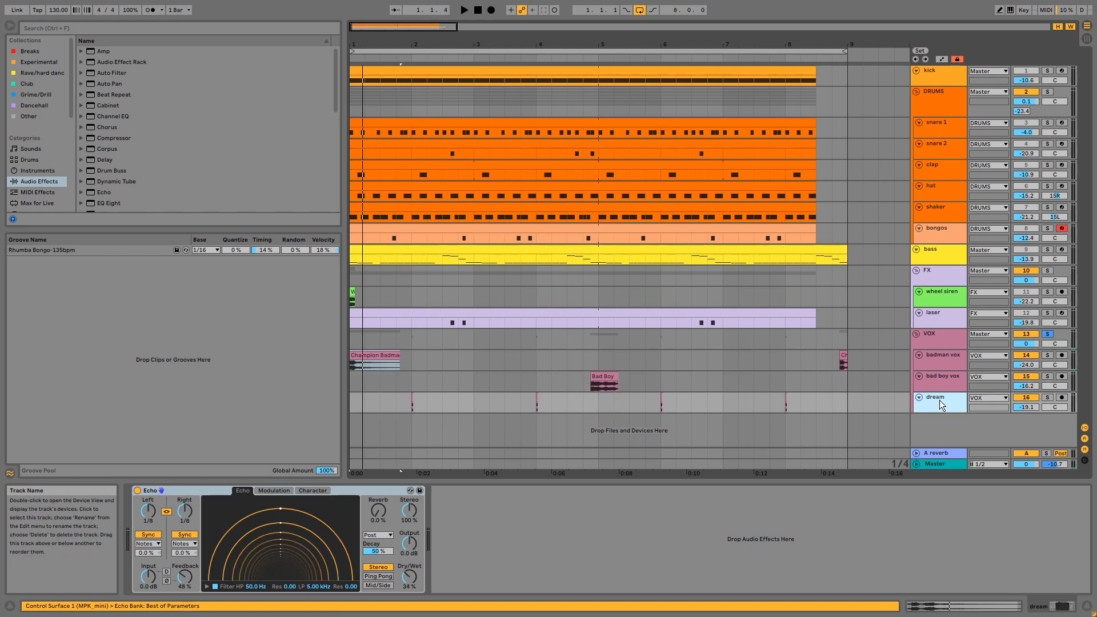
pyautogui.click(536, 401)
pyautogui.press('space')
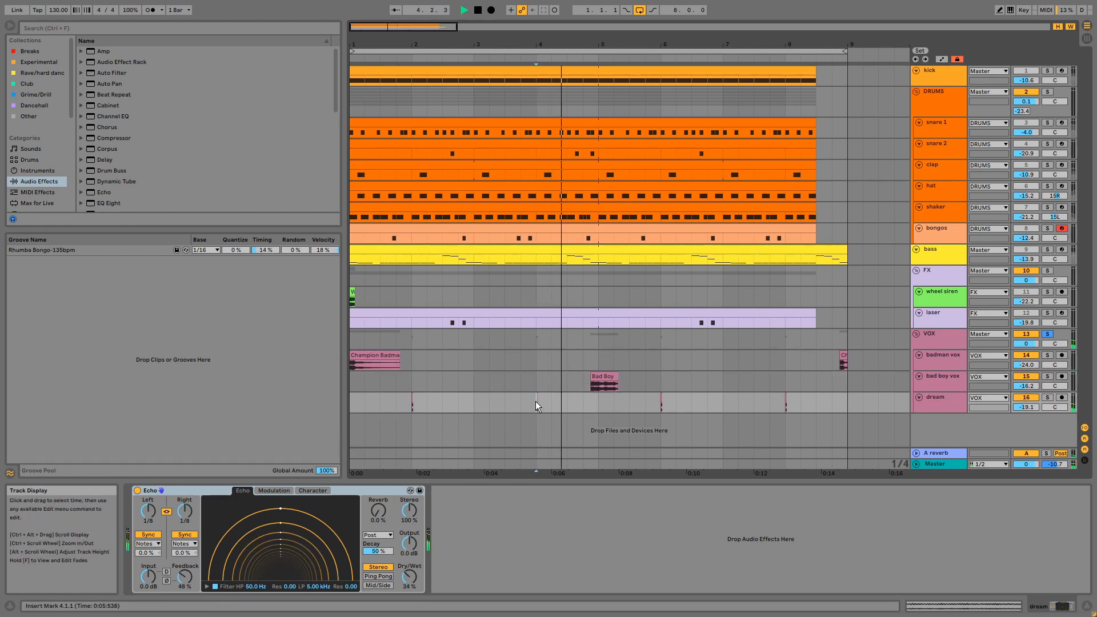
# Step: Inspect the VOX group's EQ Eight and expand the group track to show its reverb send
pyautogui.click(937, 338)
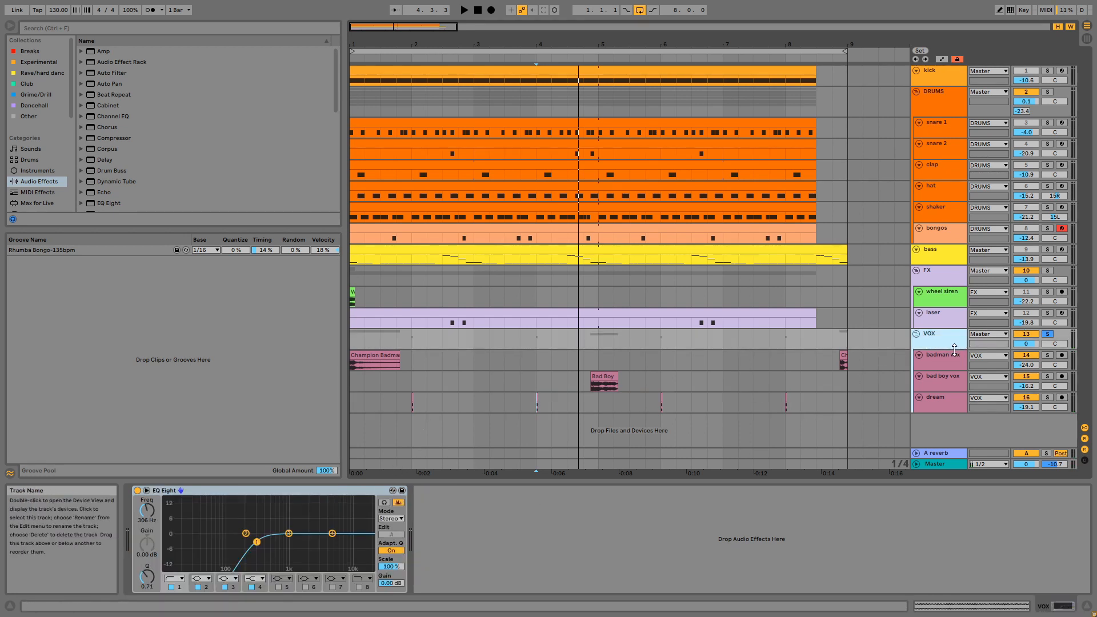
pyautogui.moveTo(1049, 348); pyautogui.dragTo(1049, 358)
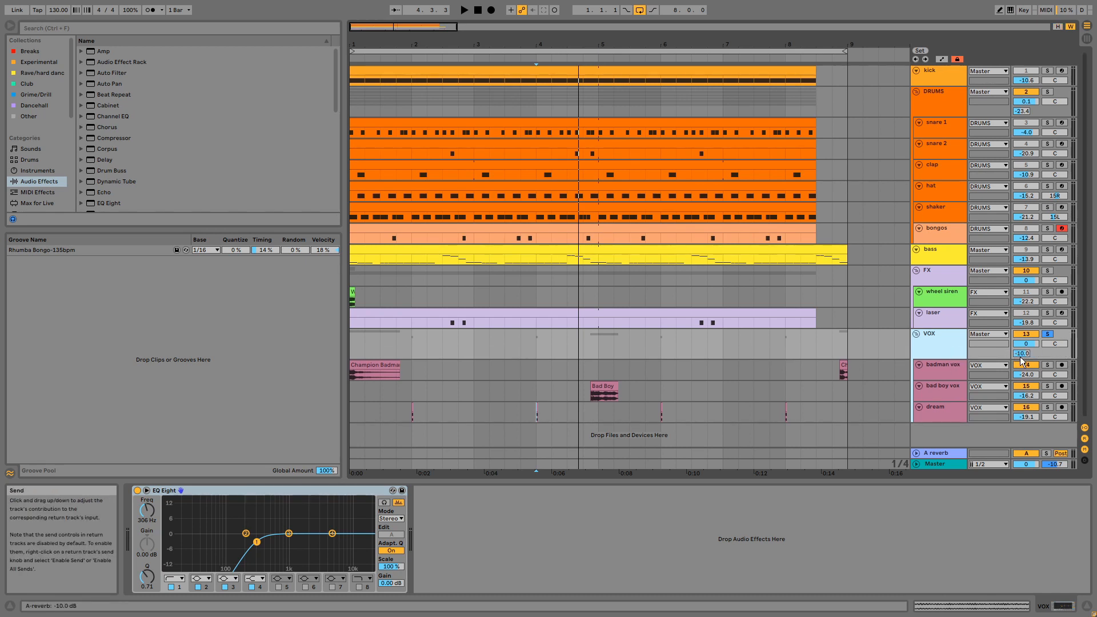